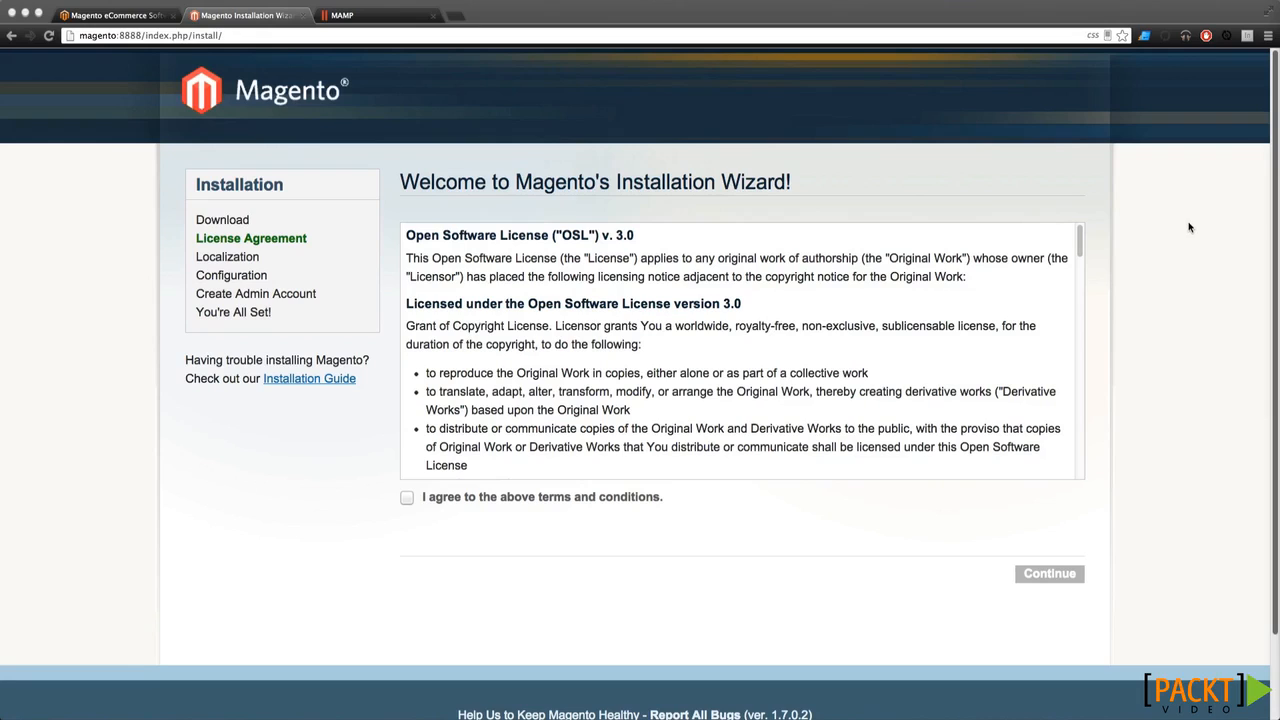
# Highlight the install path, the magento host name and port 8888 in the site address
pyautogui.moveTo(223, 35); pyautogui.dragTo(81, 30)
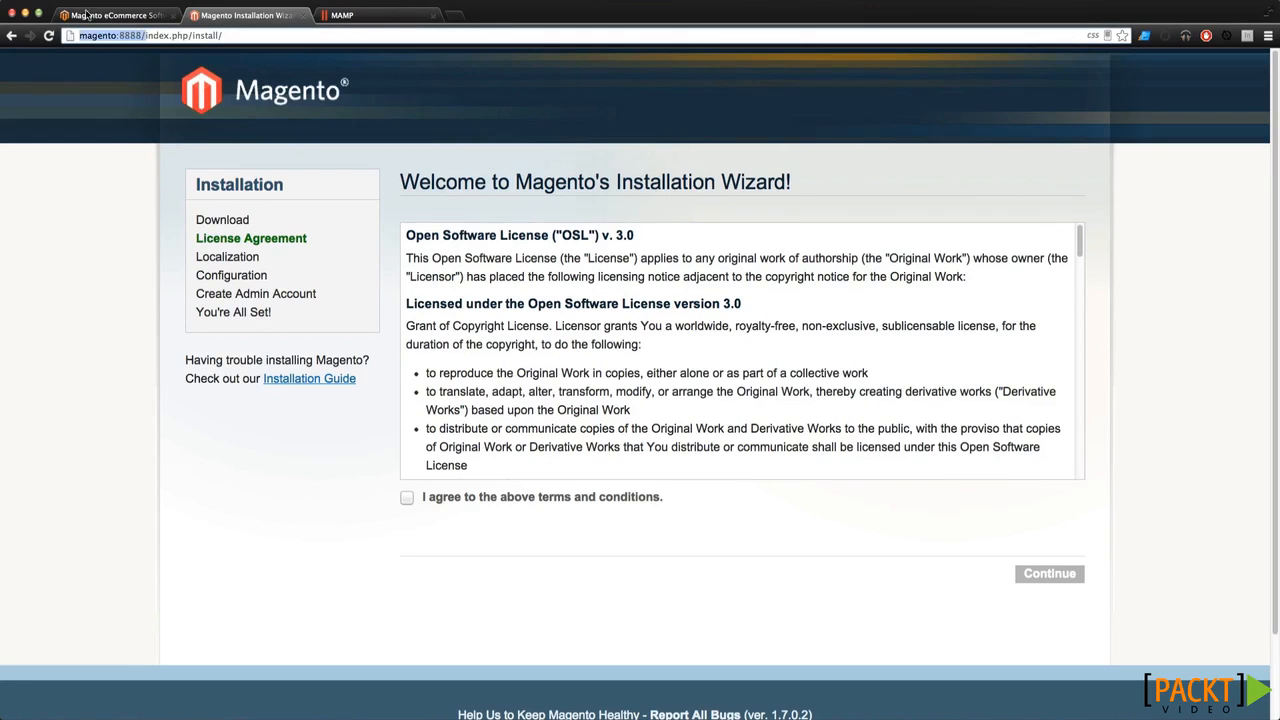
pyautogui.doubleClick(101, 35)
pyautogui.moveTo(147, 35); pyautogui.dragTo(118, 35)
# Scroll through the license, agree to the terms and conditions, and continue to Localization
pyautogui.scroll(-10, 632, 320)
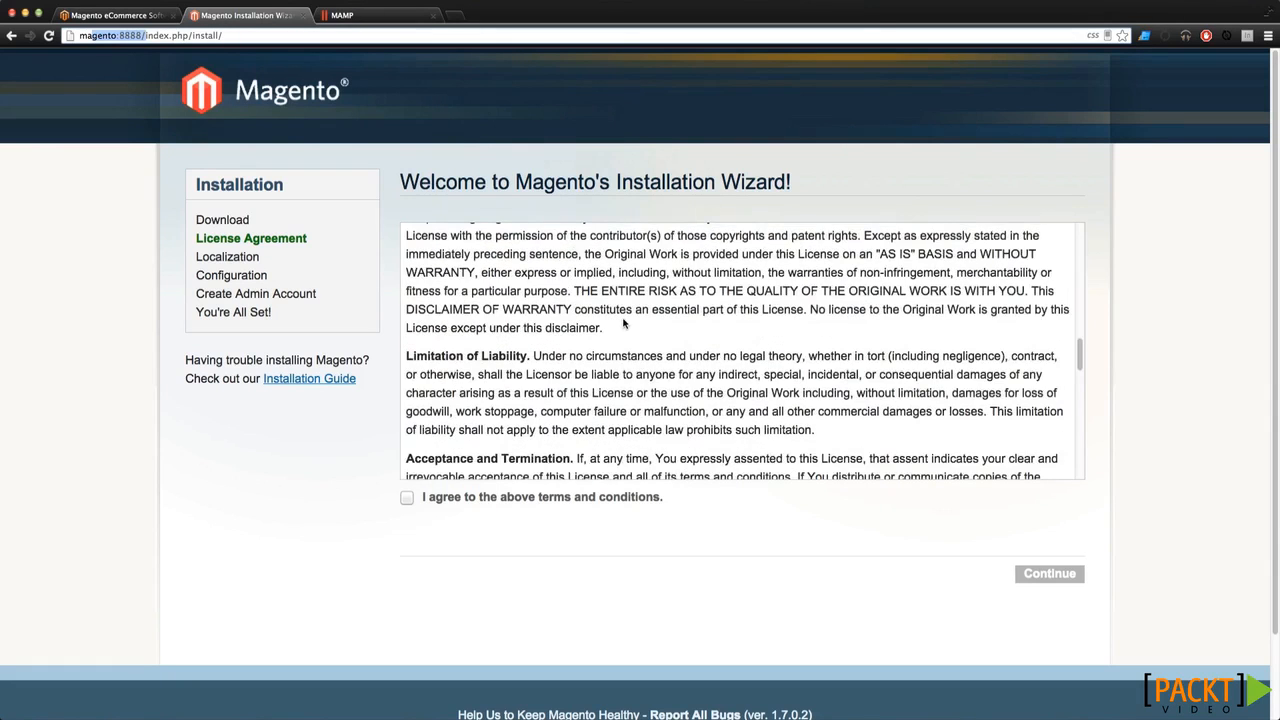
pyautogui.scroll(-10, 623, 323)
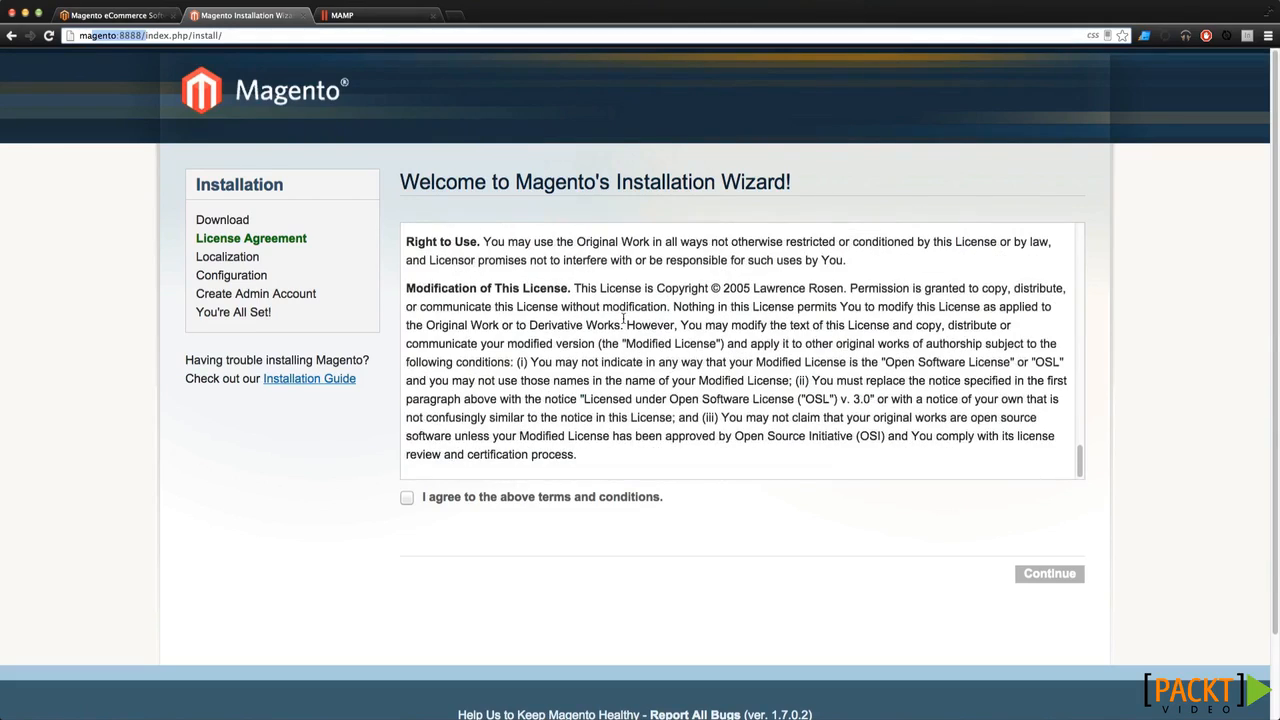
pyautogui.scroll(-3, 623, 320)
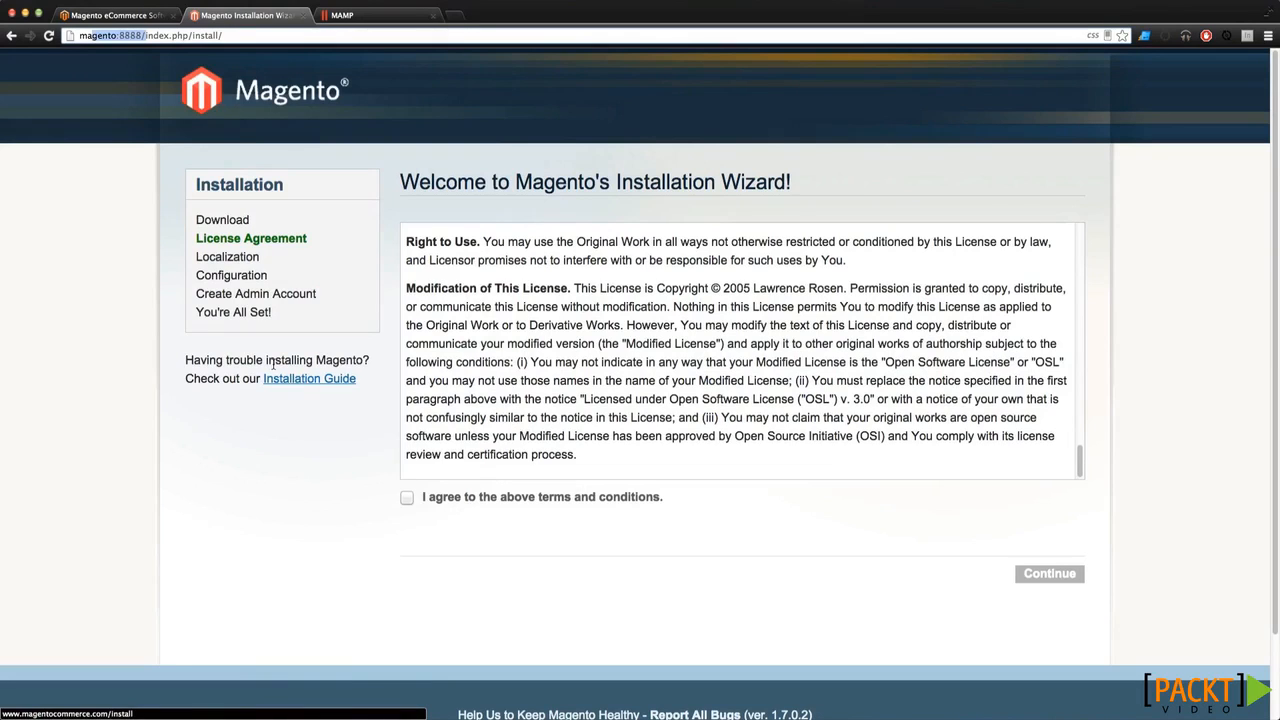
pyautogui.click(407, 499)
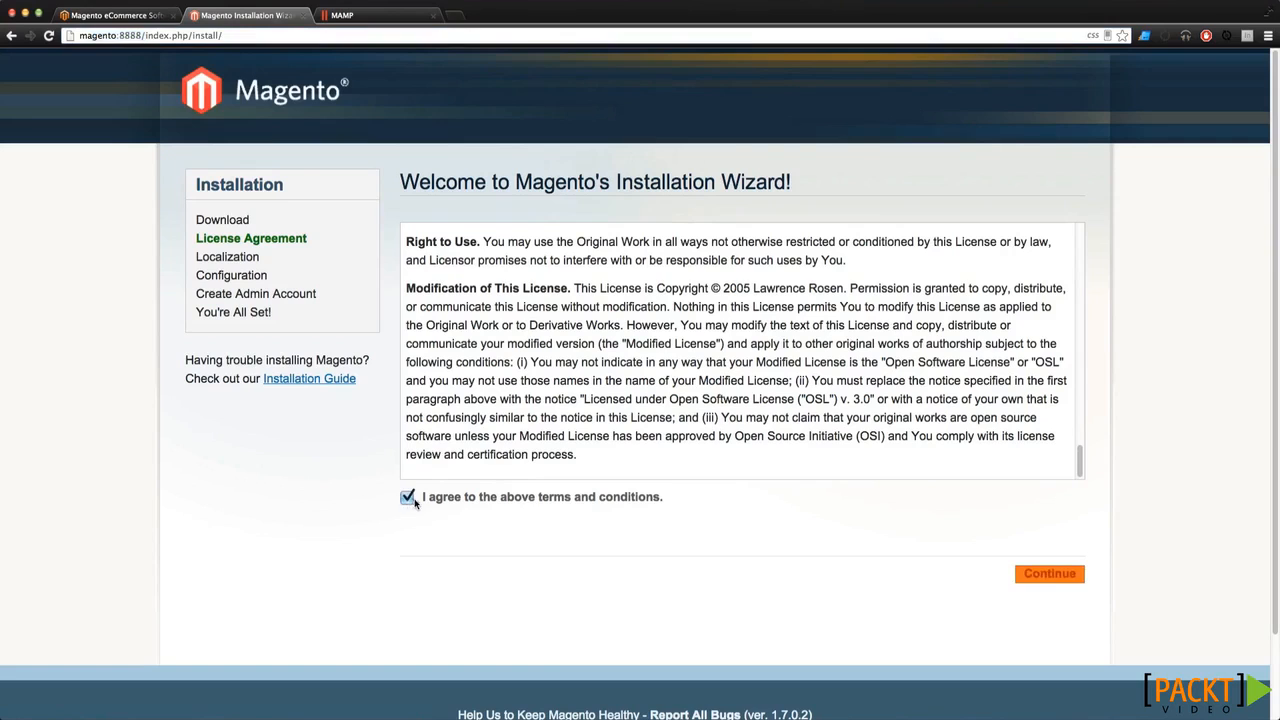
pyautogui.click(1048, 577)
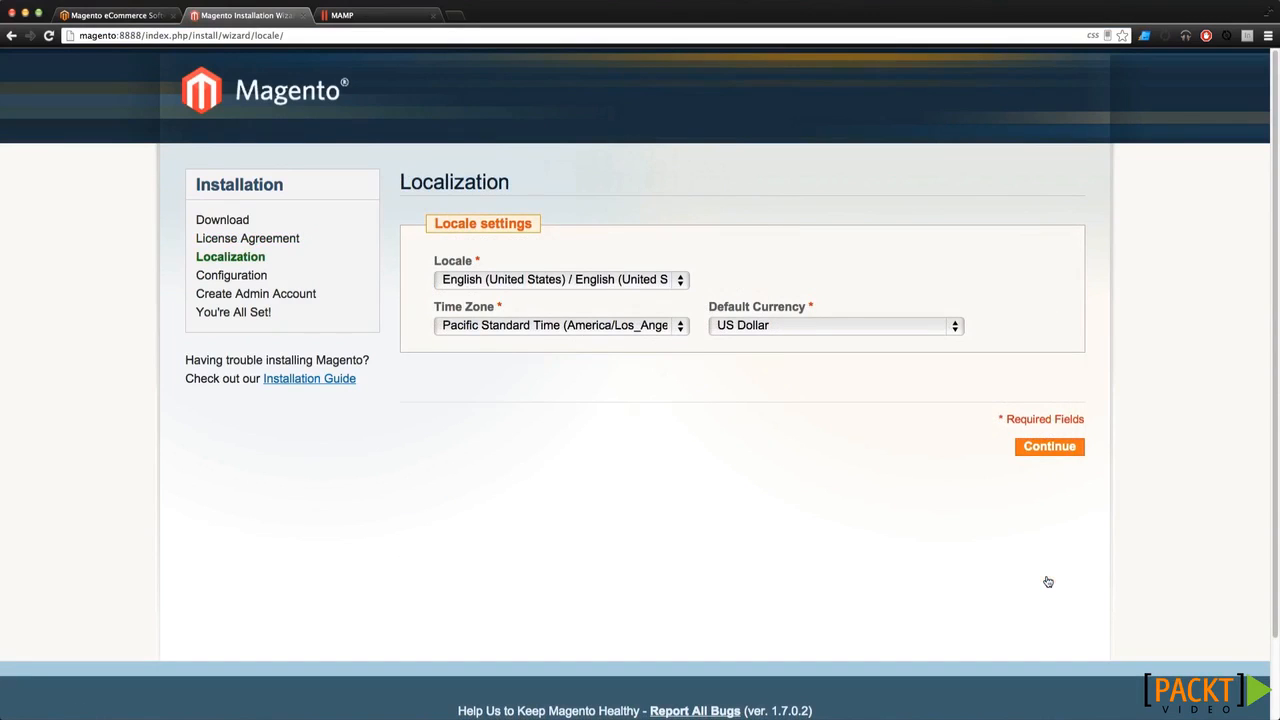
# Keep English (United States) as the locale, set Eastern Standard Time (America/New_York), and continue
pyautogui.click(605, 281)
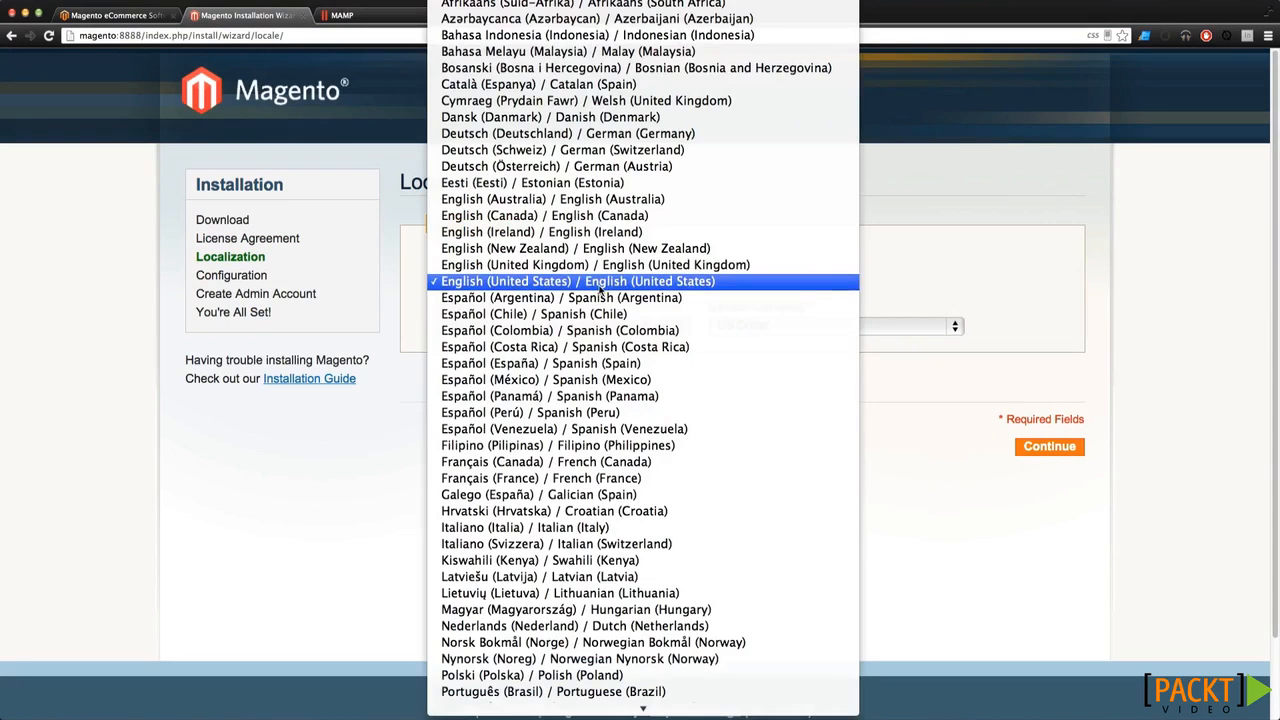
pyautogui.click(600, 289)
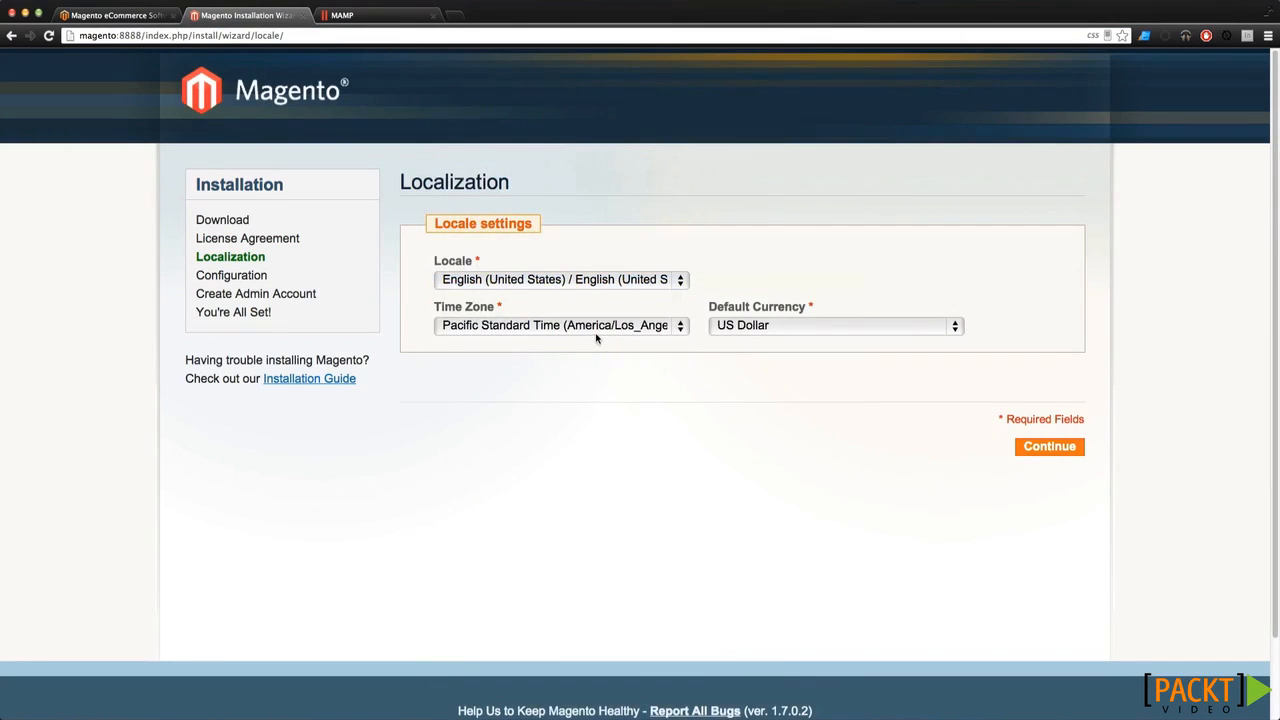
pyautogui.click(597, 332)
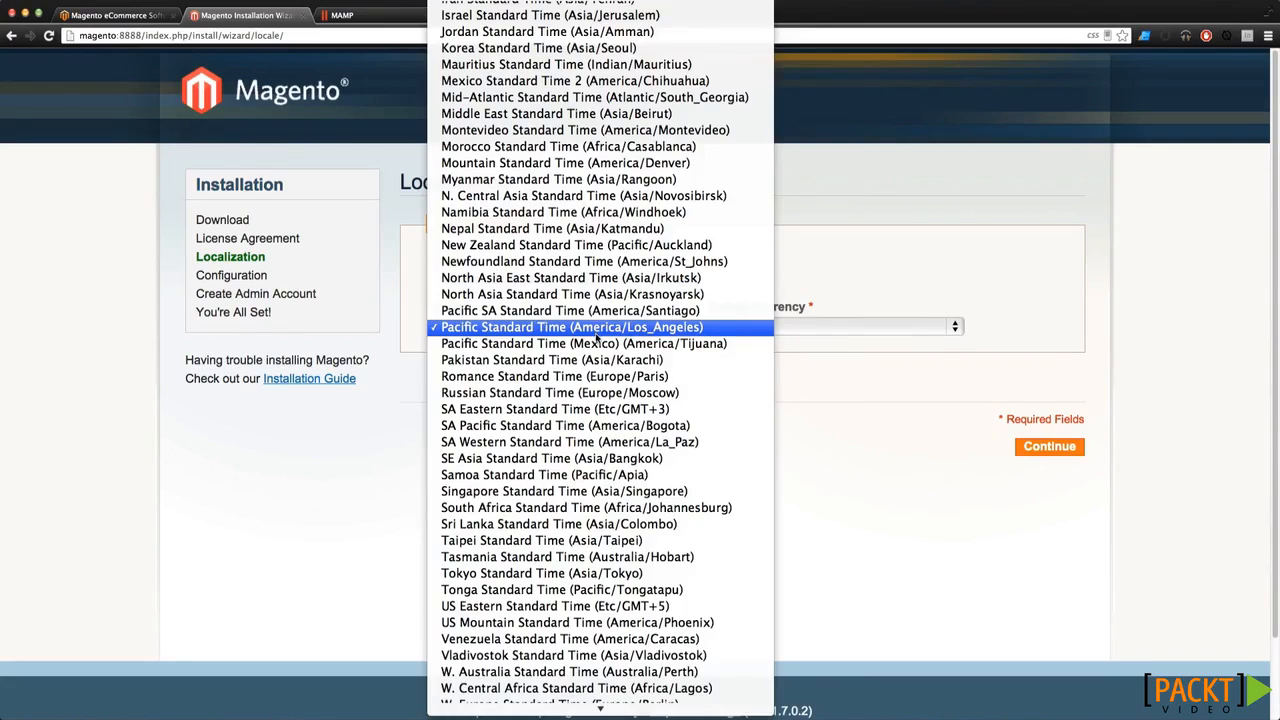
pyautogui.scroll(-3, 597, 340)
pyautogui.scroll(15, 597, 343)
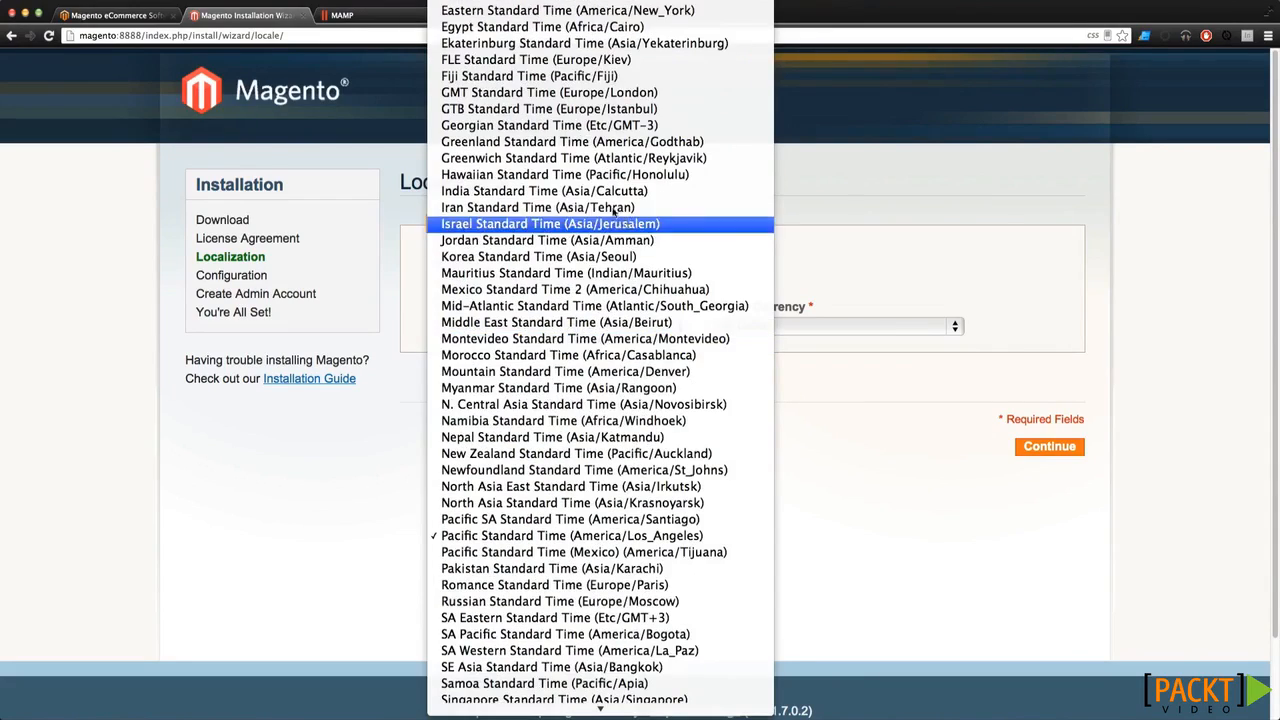
pyautogui.scroll(5, 613, 208)
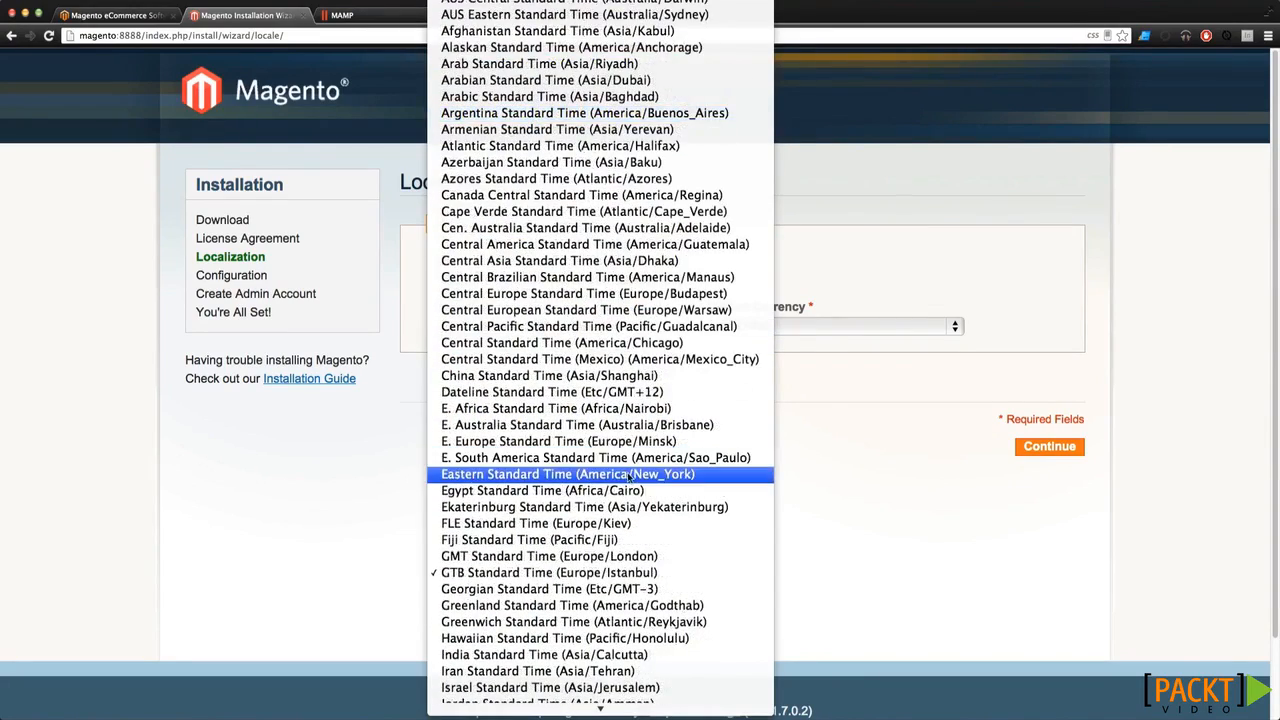
pyautogui.click(630, 476)
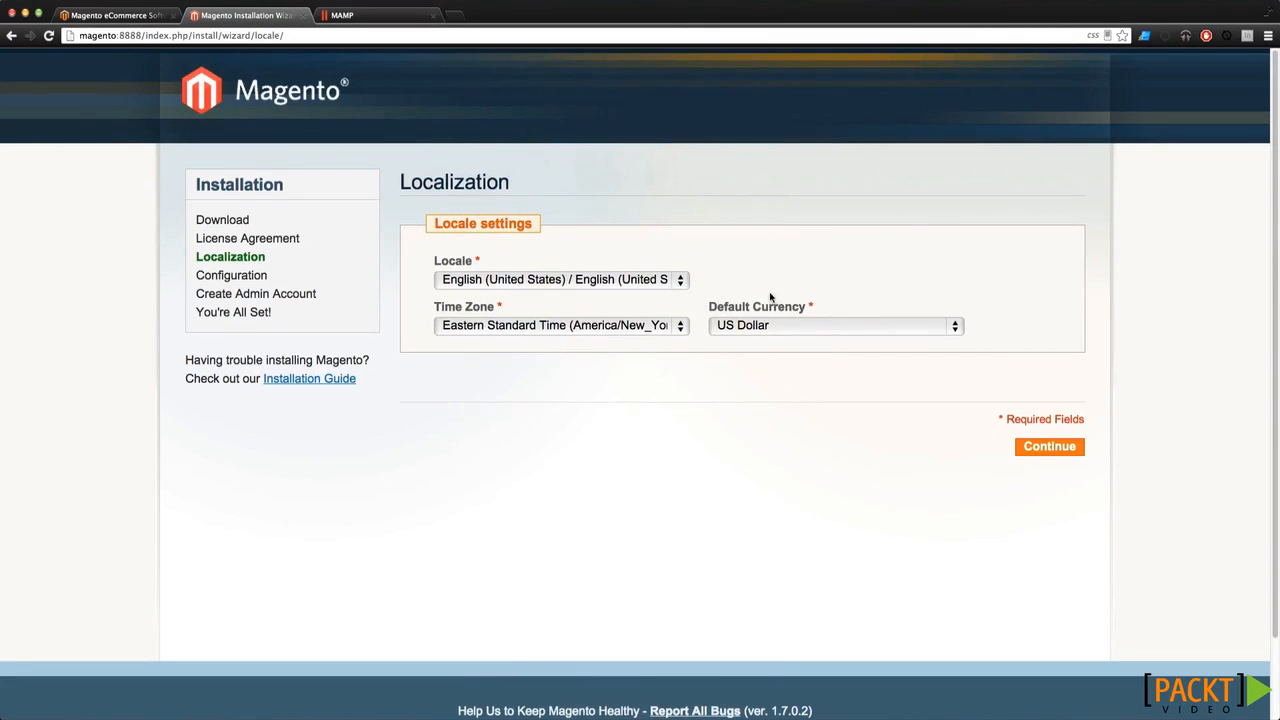
pyautogui.click(1036, 449)
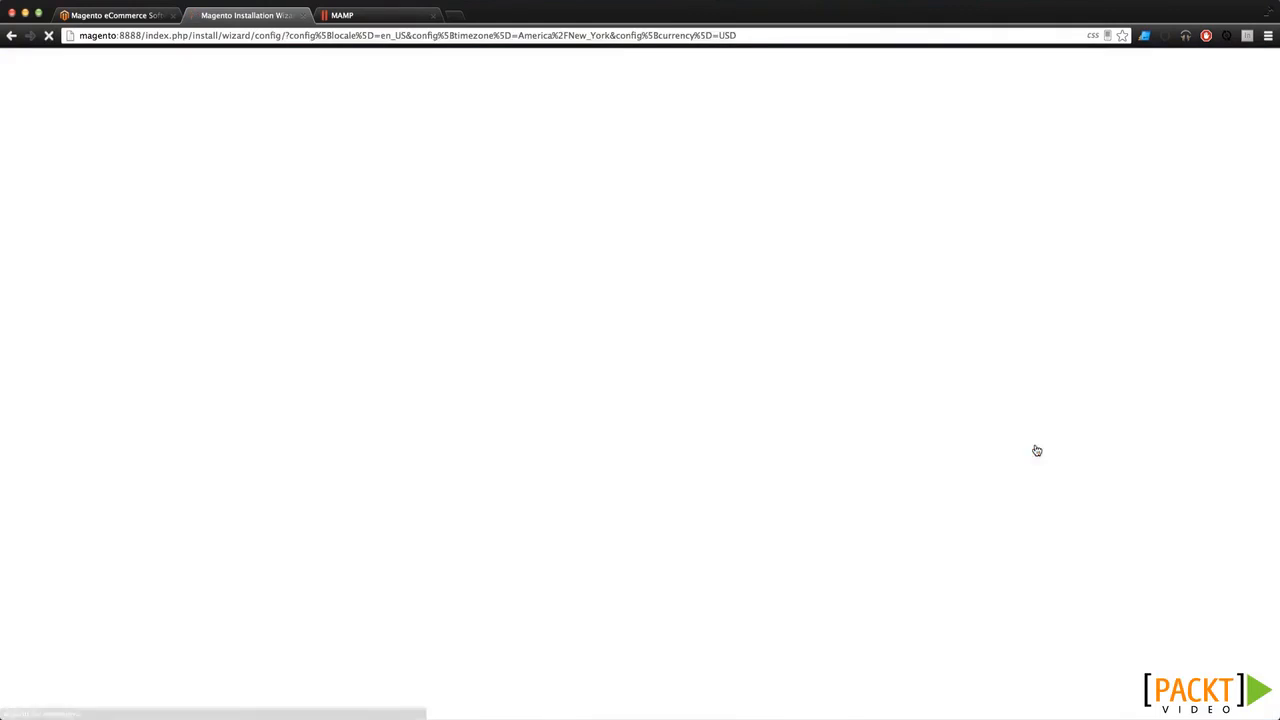
pyautogui.scroll(-2, 753, 269)
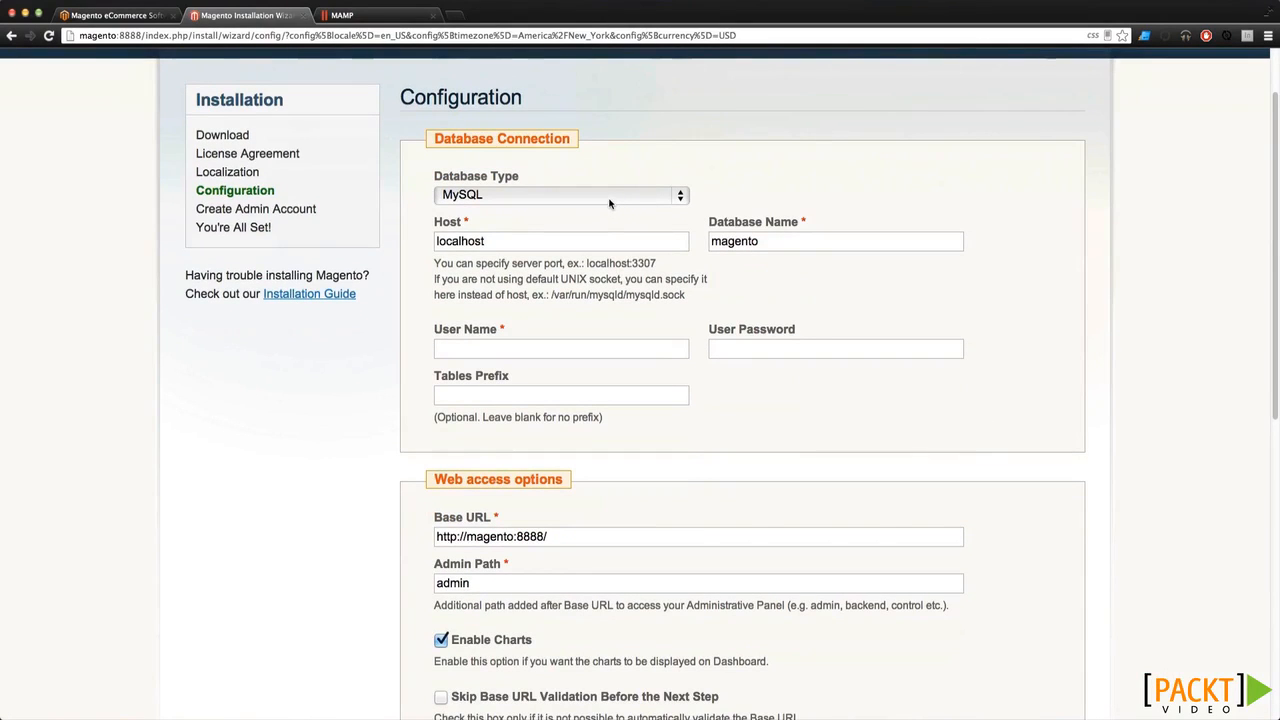
pyautogui.doubleClick(508, 244)
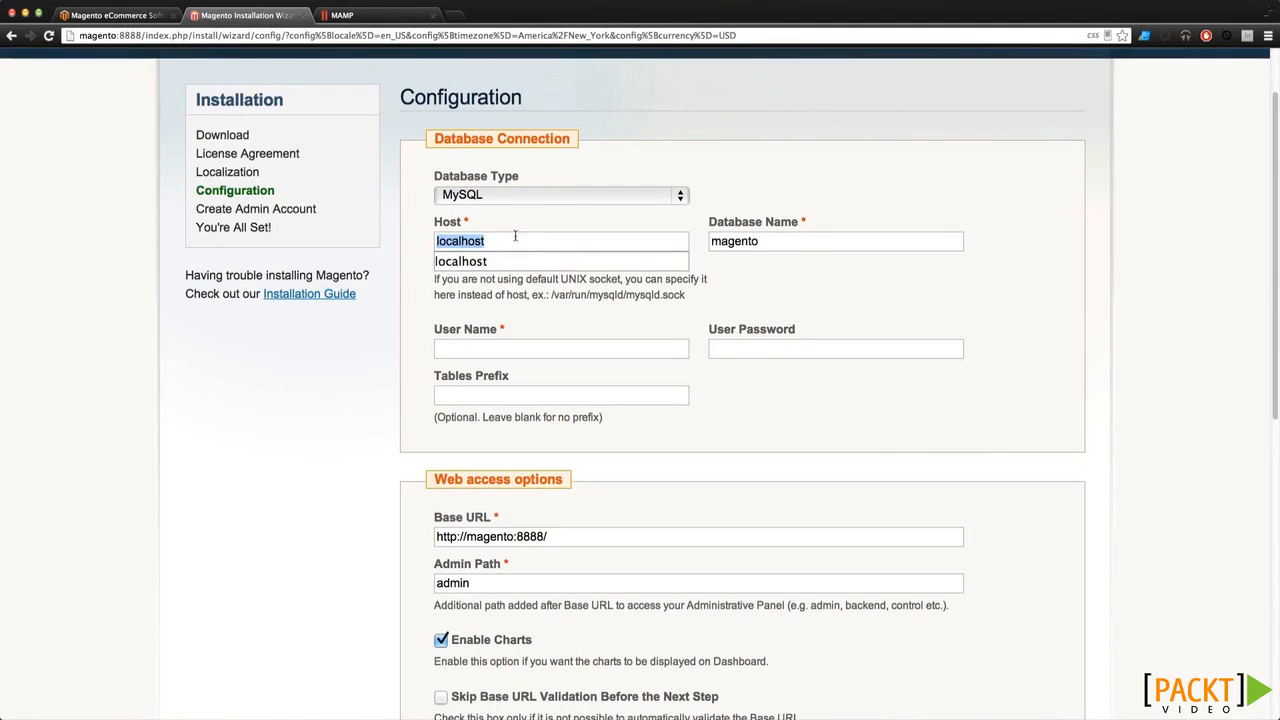
pyautogui.click(518, 236)
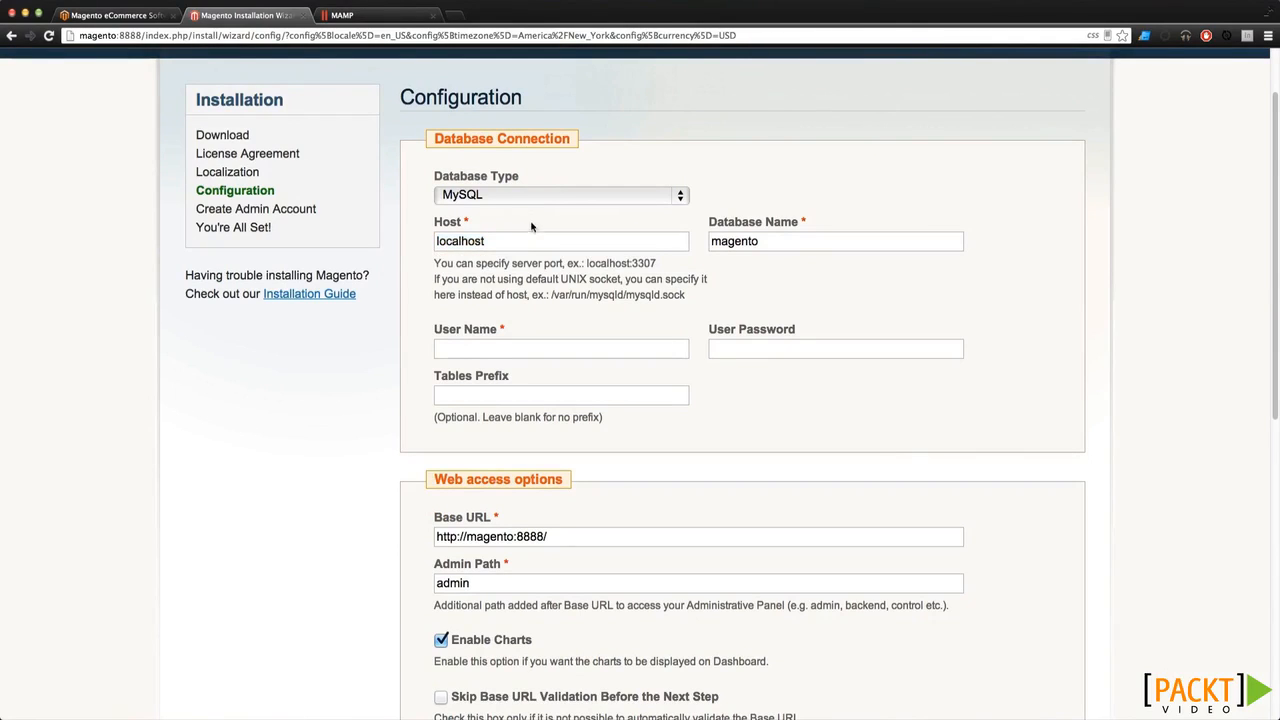
pyautogui.doubleClick(756, 242)
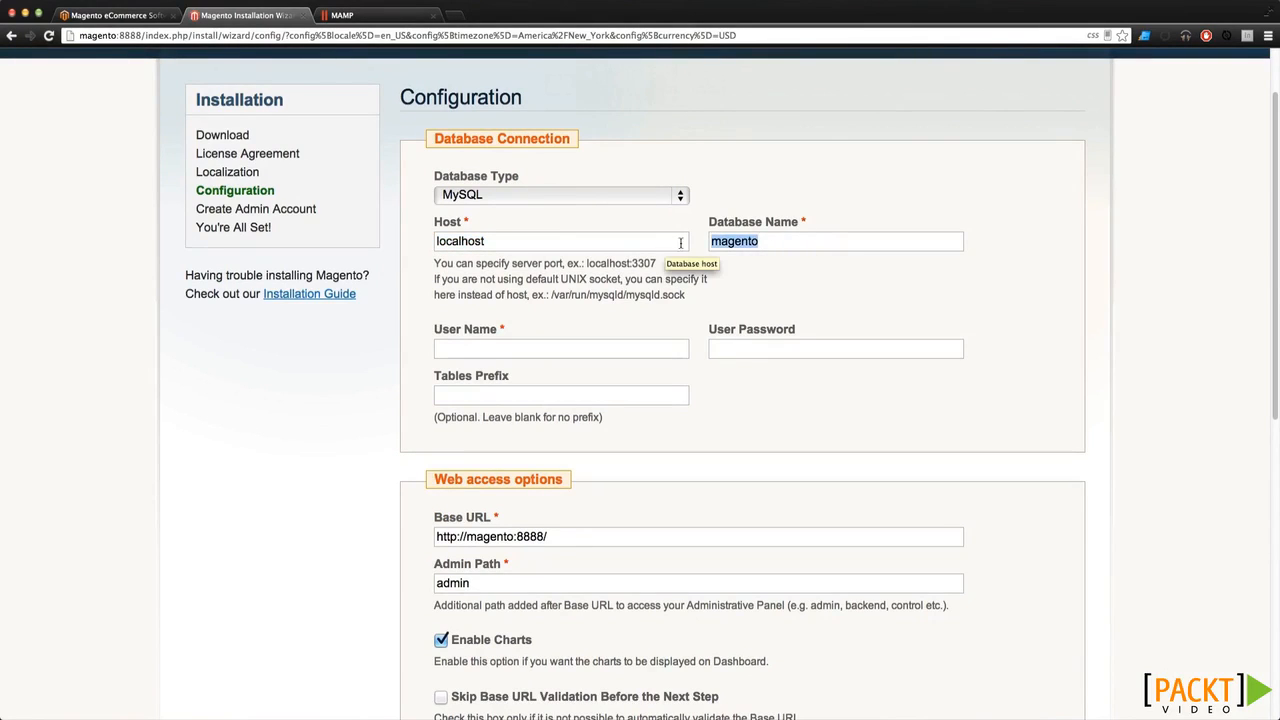
pyautogui.doubleClick(732, 244)
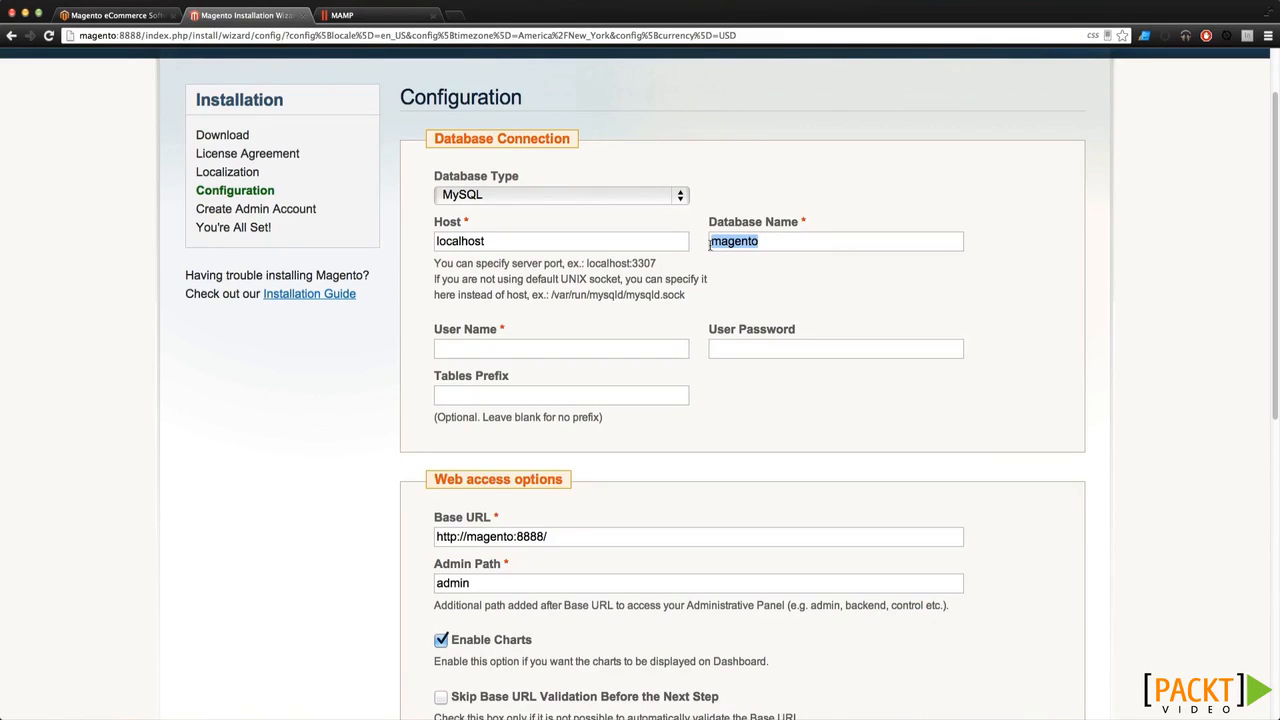
pyautogui.click(711, 245)
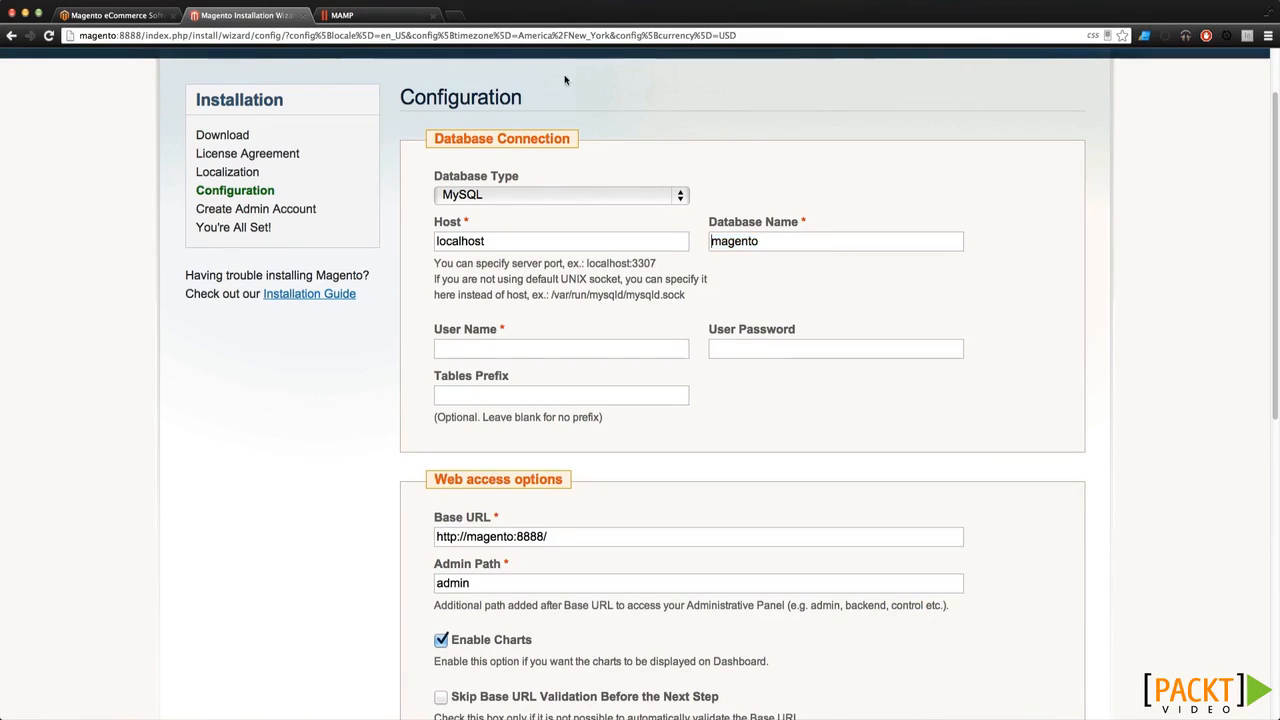
pyautogui.click(376, 15)
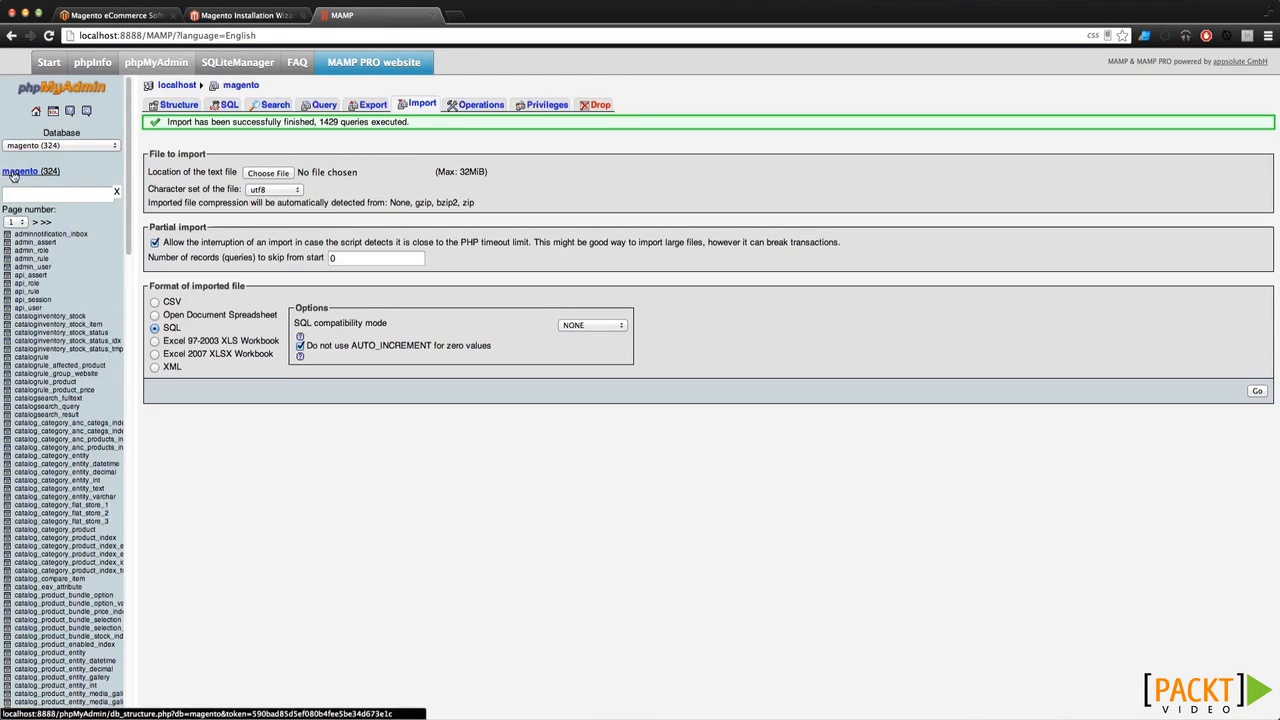
pyautogui.click(245, 16)
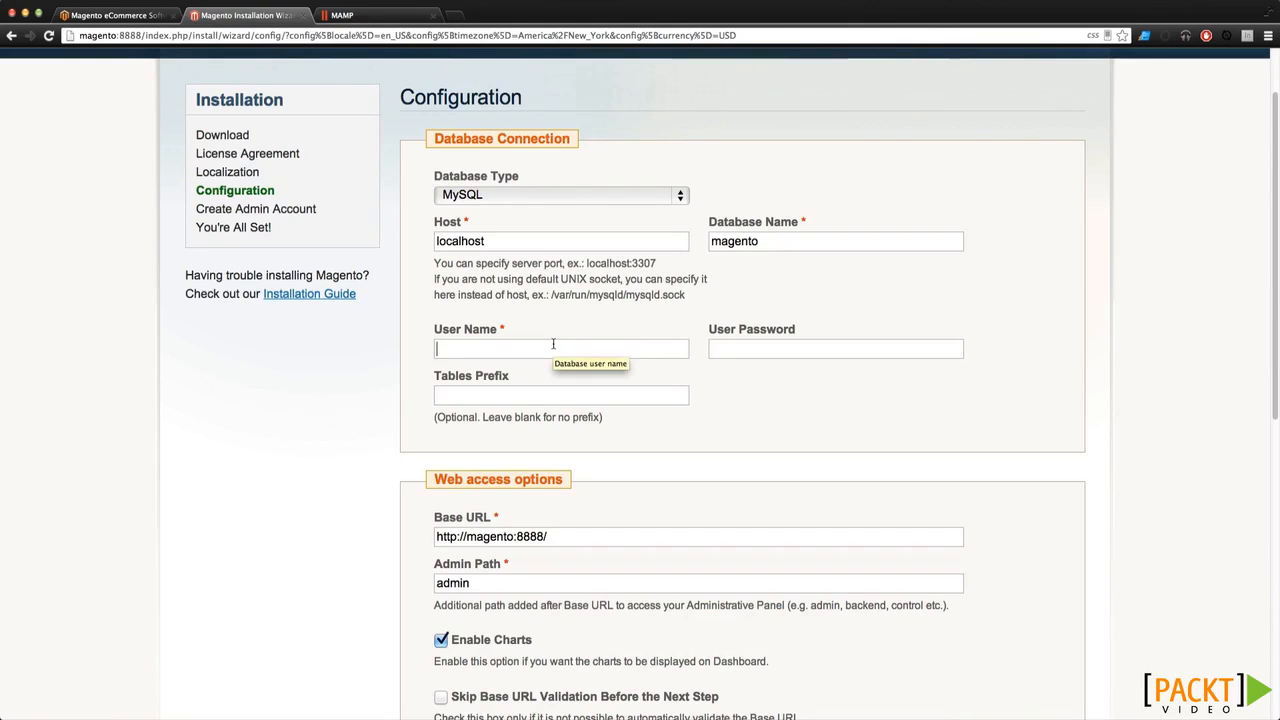
# Enter database user name root and its password, leaving Tables Prefix empty
pyautogui.write('root')
pyautogui.press('Tab')
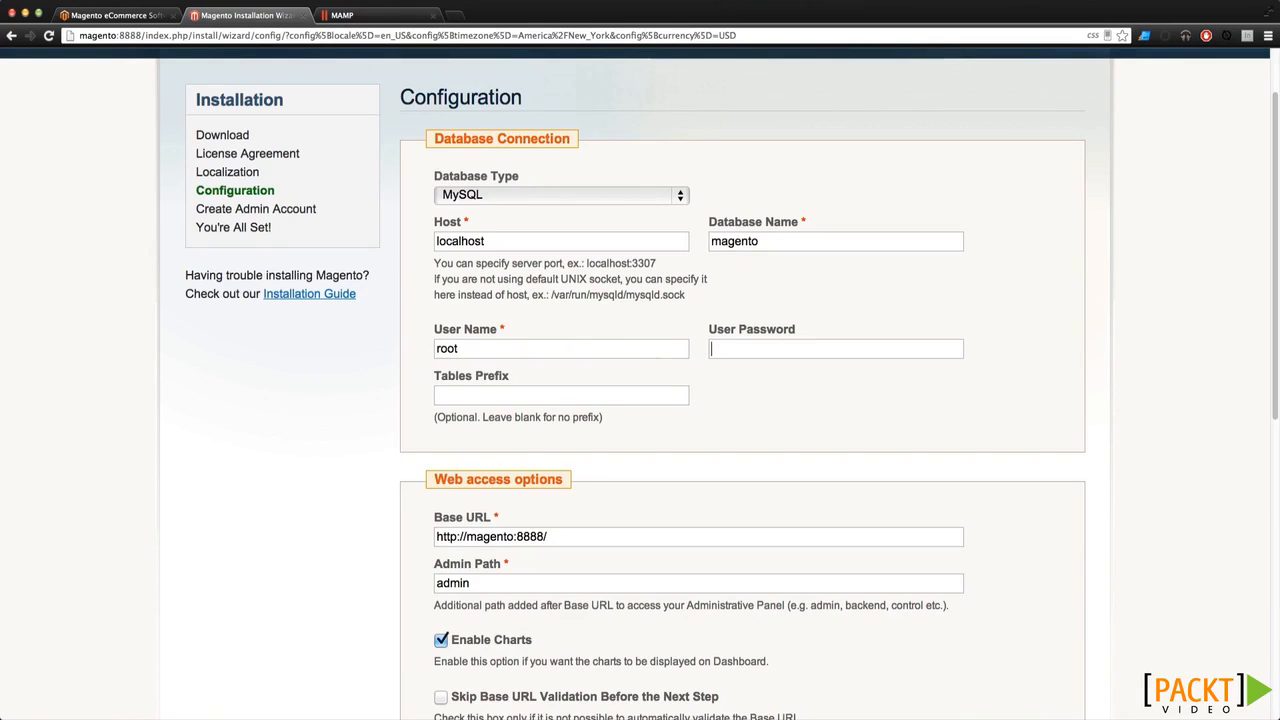
pyautogui.write('r')
pyautogui.click(518, 395)
pyautogui.scroll(-3, 591, 405)
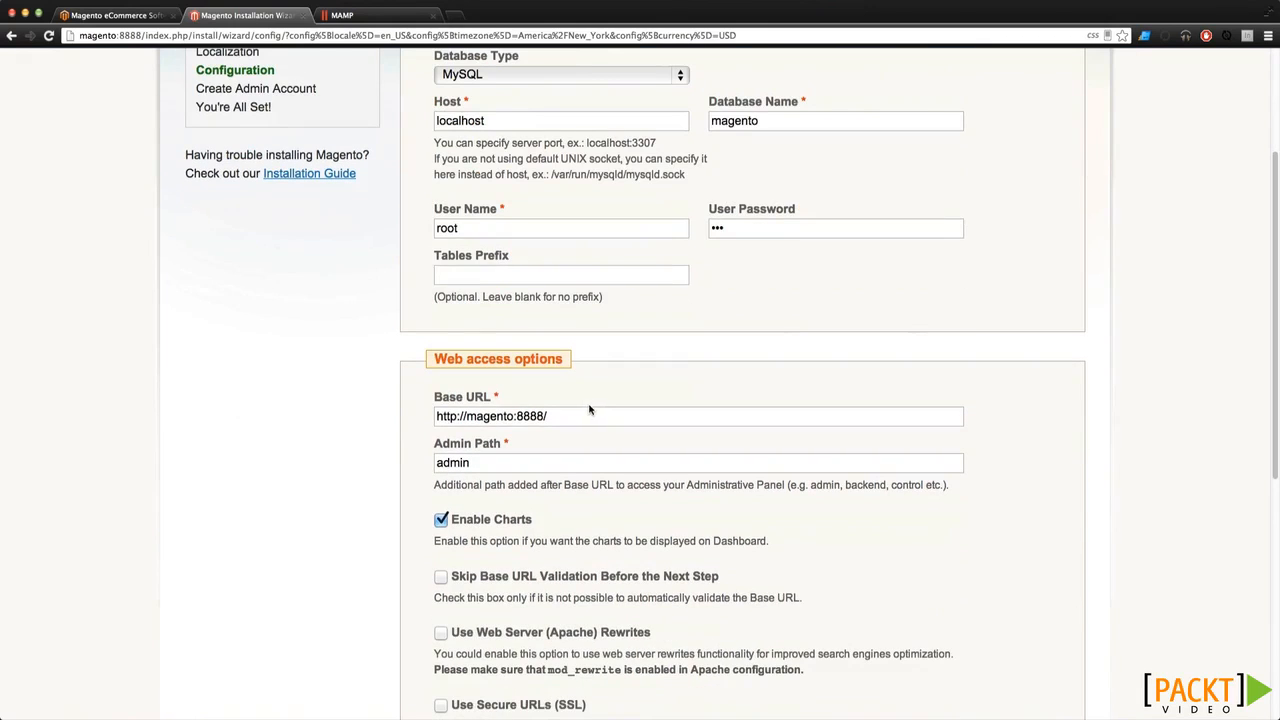
pyautogui.moveTo(577, 416); pyautogui.dragTo(411, 415)
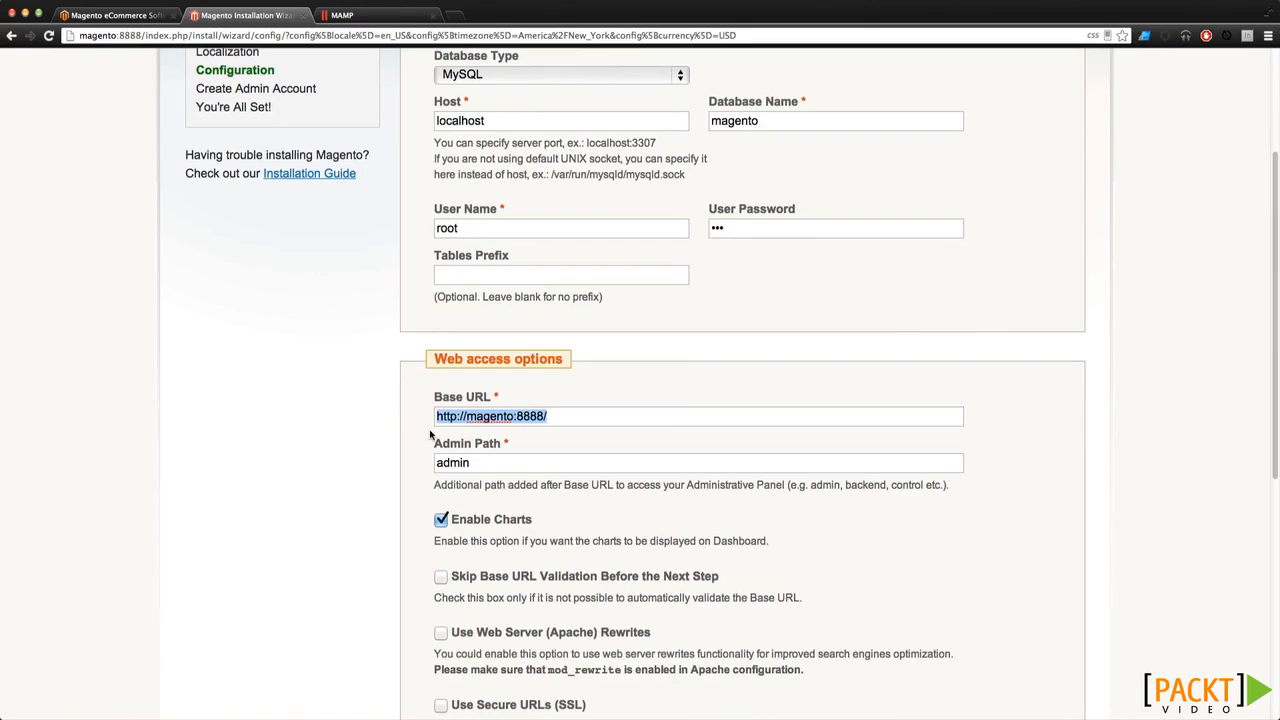
pyautogui.doubleClick(470, 416)
pyautogui.click(514, 416)
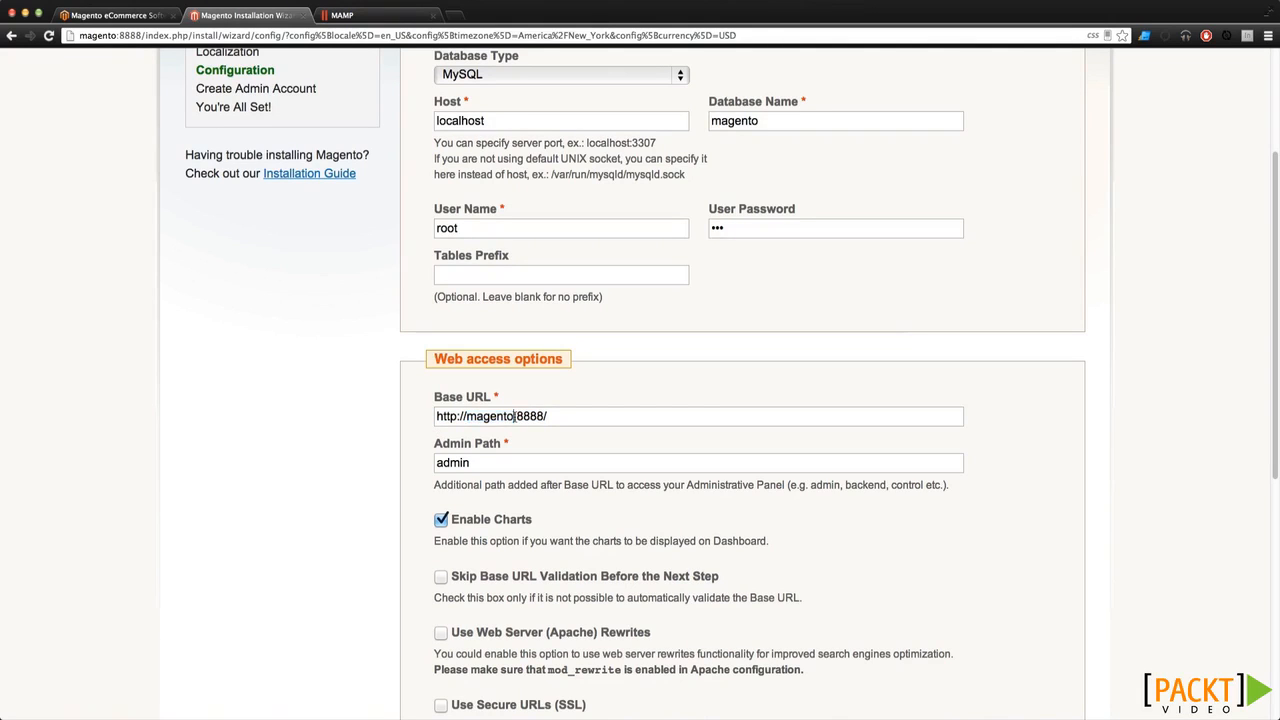
pyautogui.moveTo(551, 416); pyautogui.dragTo(437, 416)
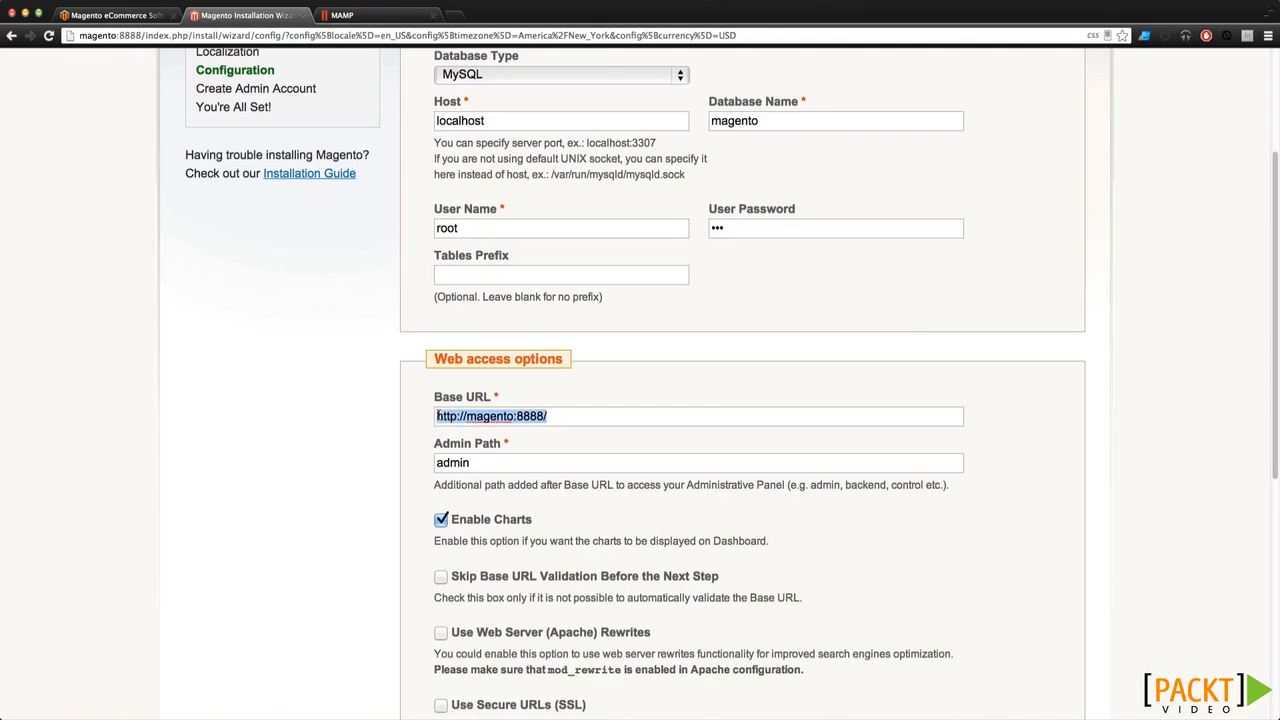
pyautogui.click(548, 463)
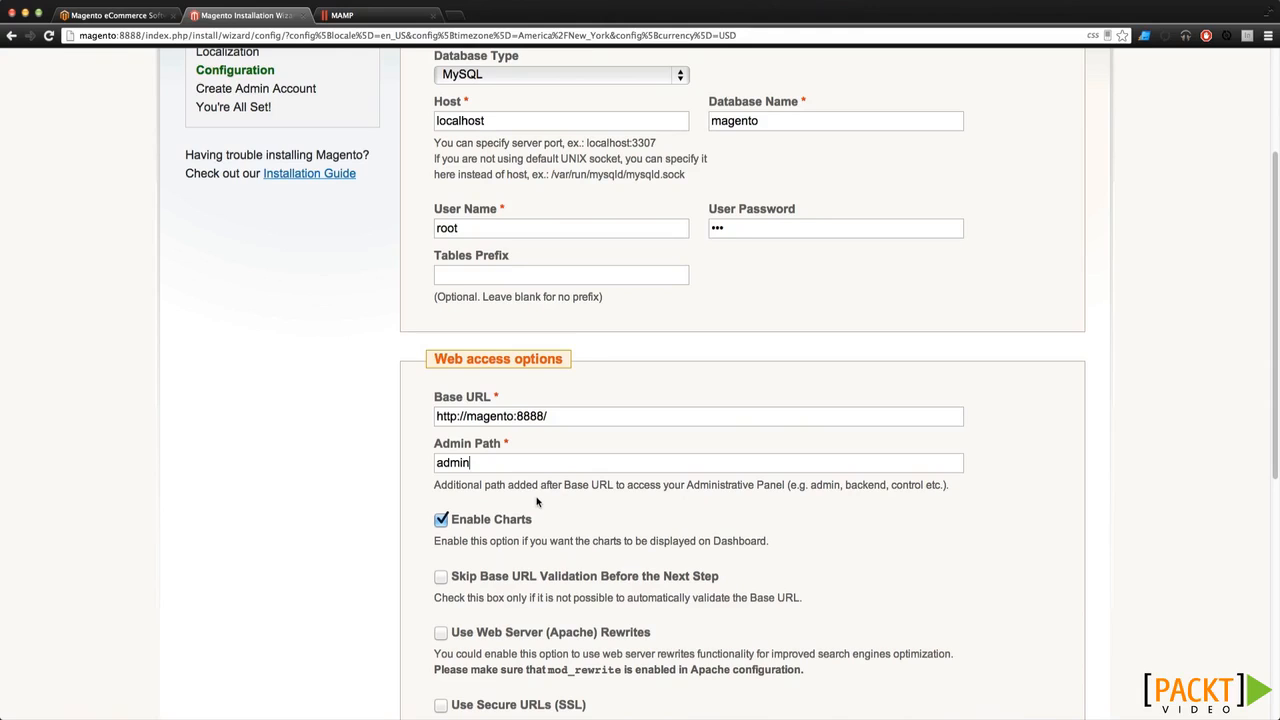
# Keep session data stored in File System and submit the configuration
pyautogui.scroll(-1, 537, 502)
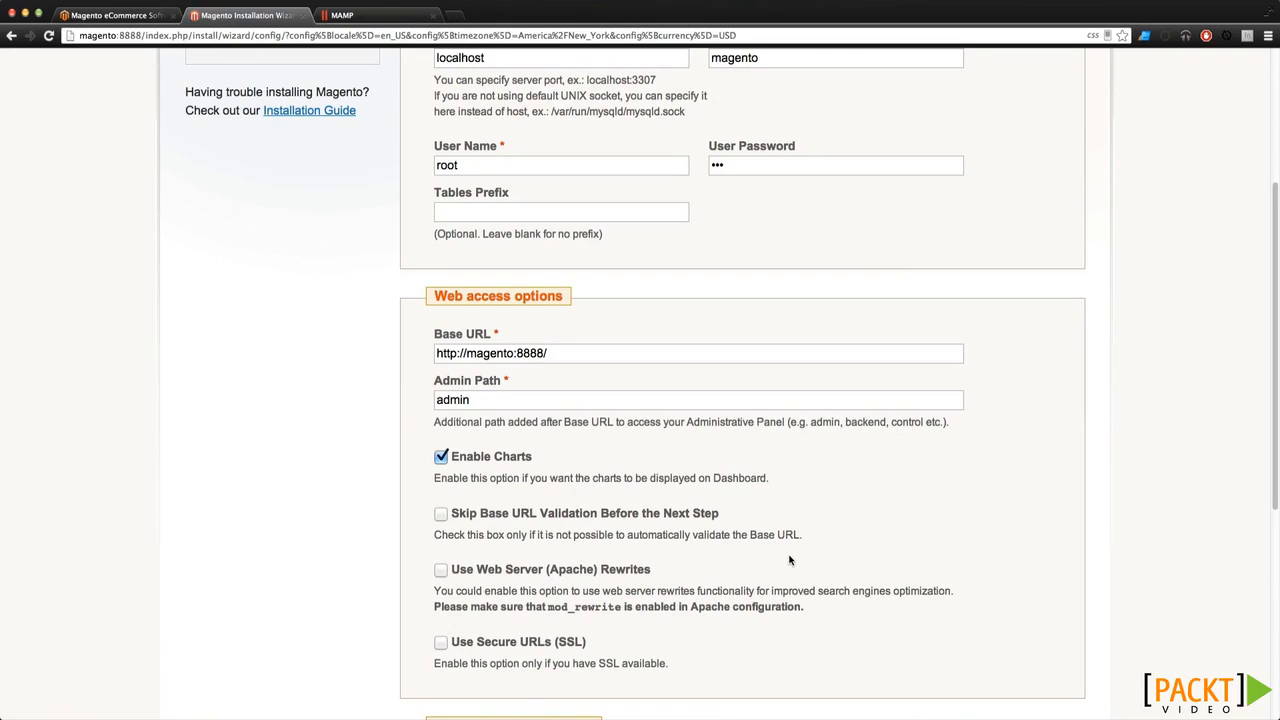
pyautogui.scroll(-1, 564, 561)
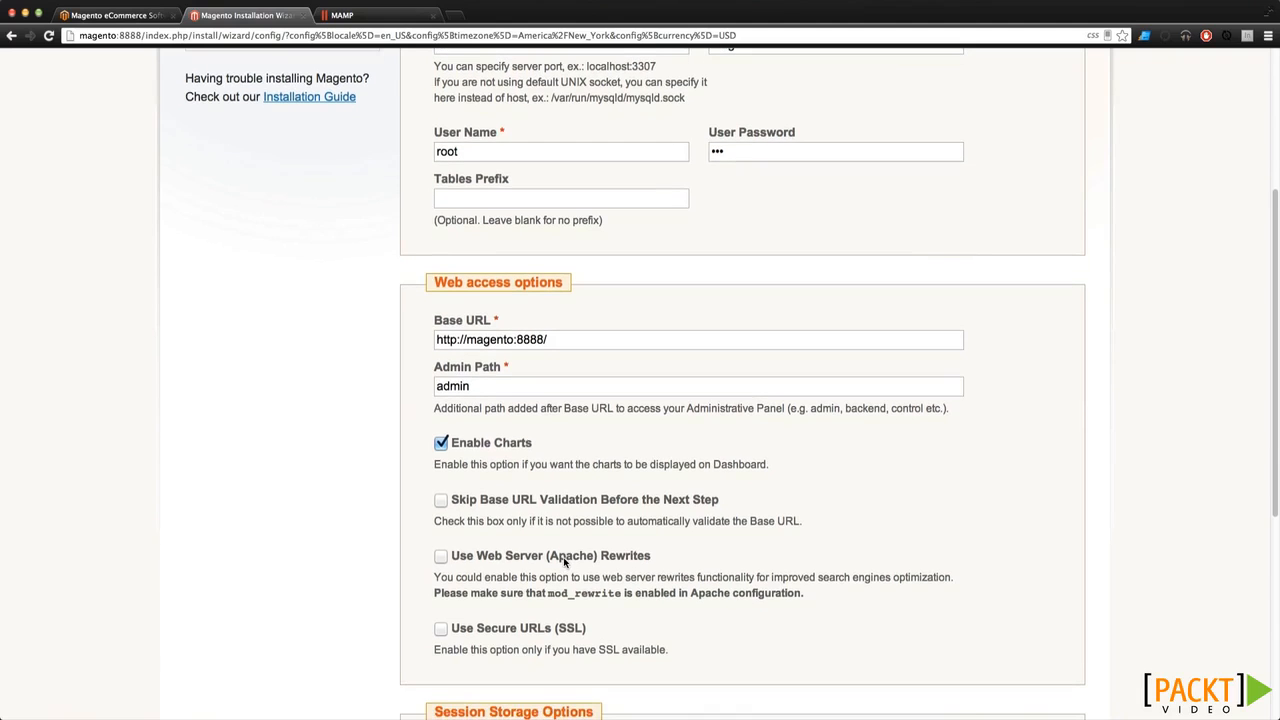
pyautogui.scroll(-3, 564, 561)
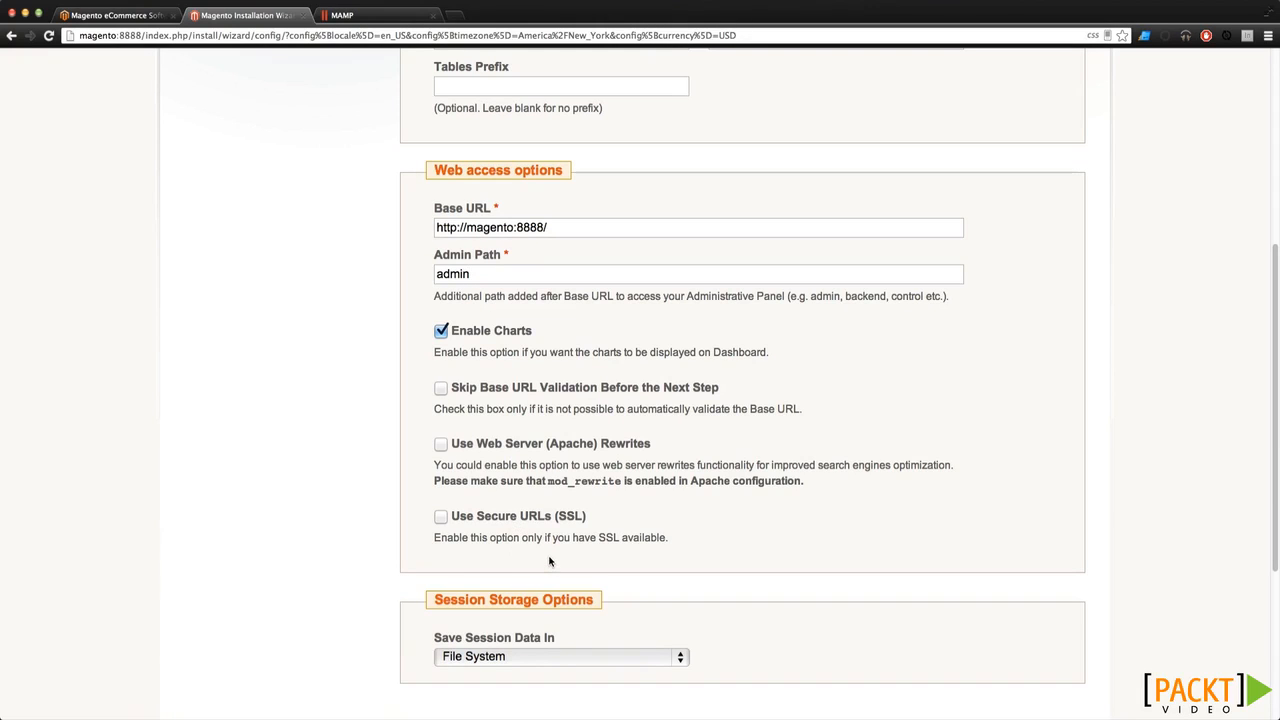
pyautogui.scroll(-1, 580, 560)
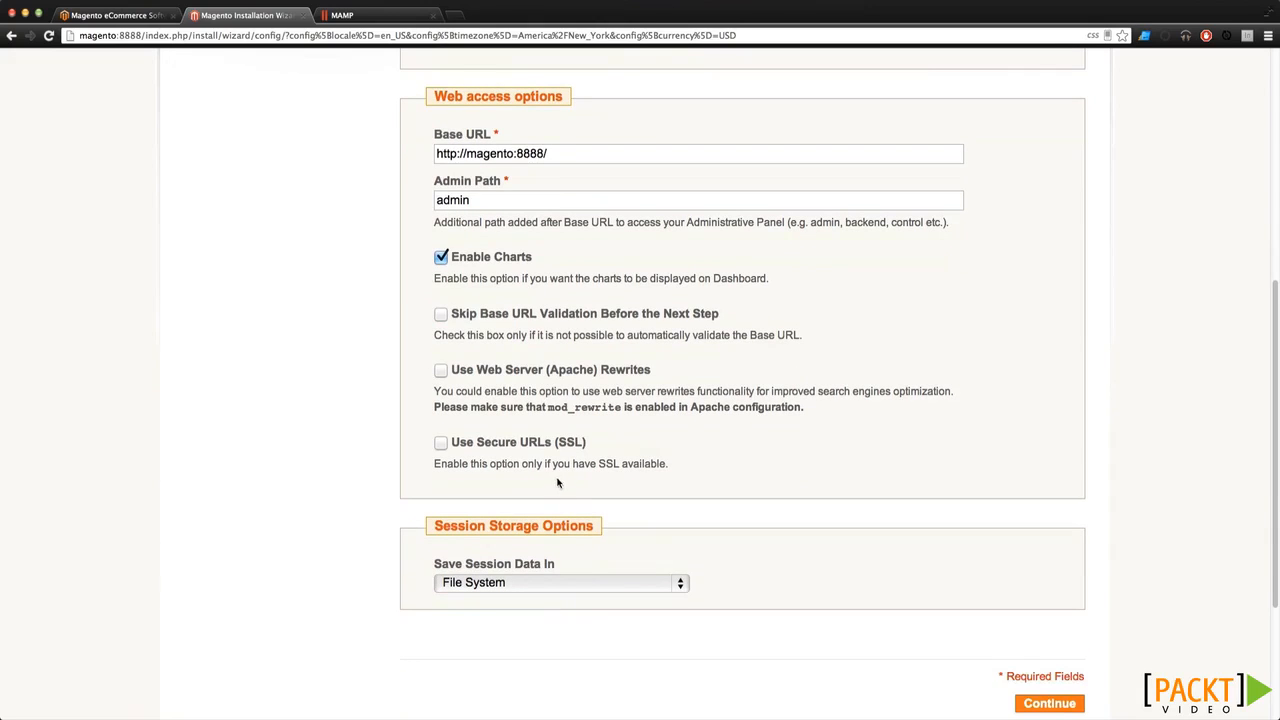
pyautogui.scroll(-2, 535, 463)
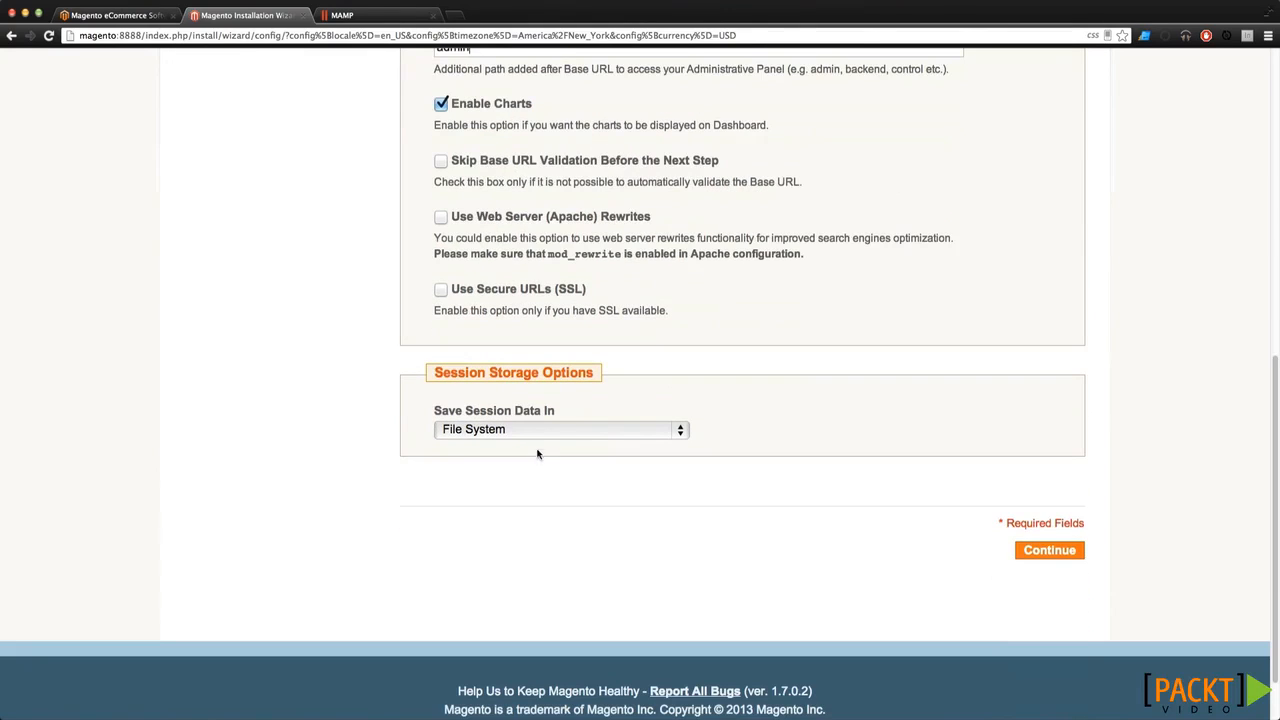
pyautogui.click(547, 430)
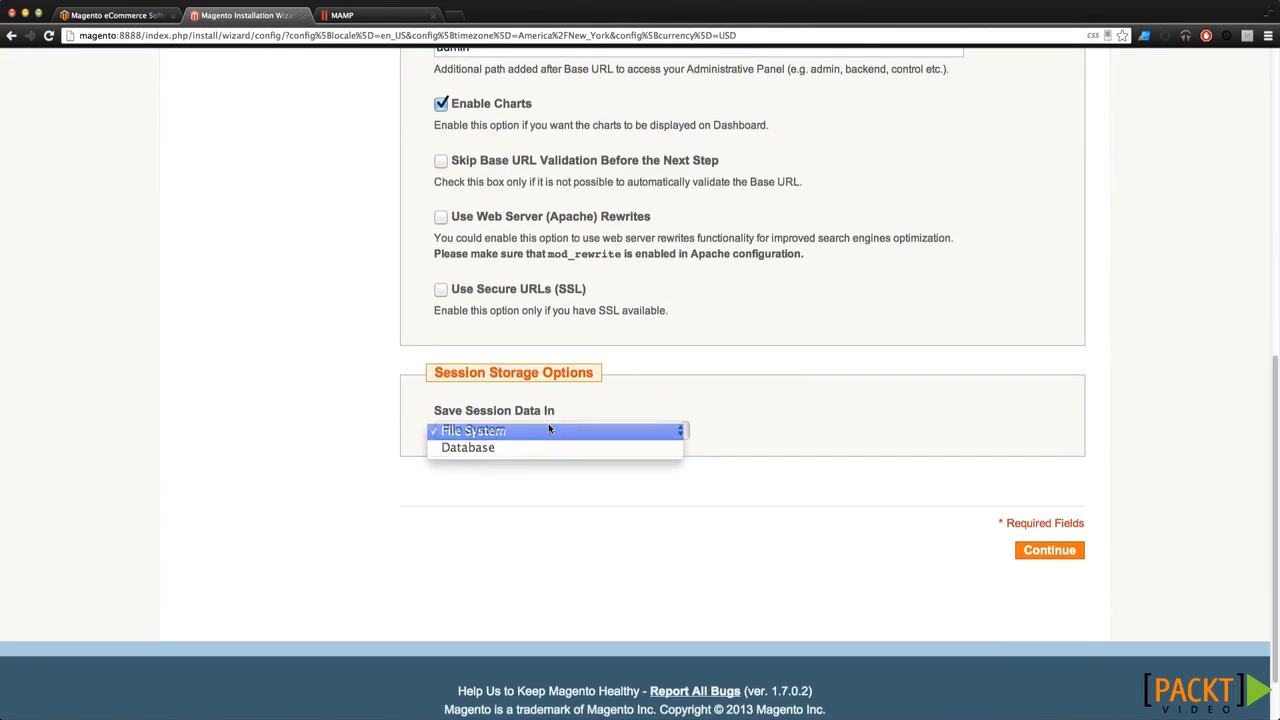
pyautogui.click(548, 430)
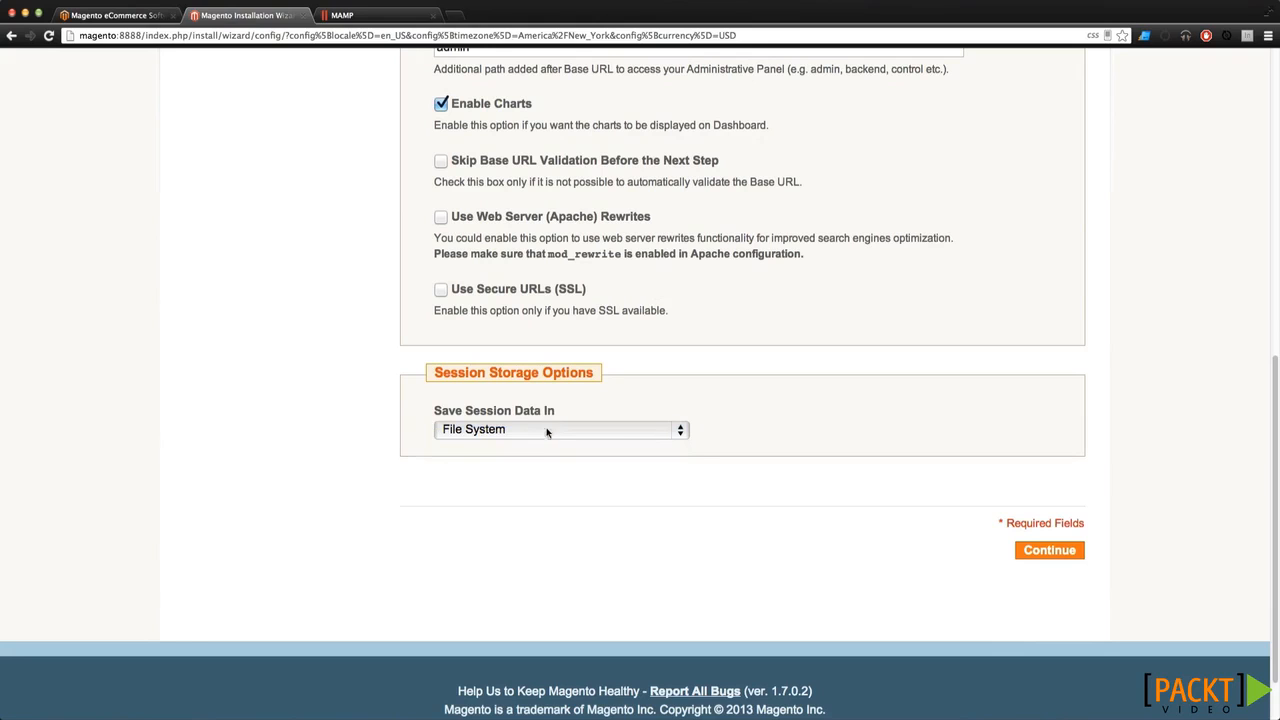
pyautogui.click(1051, 555)
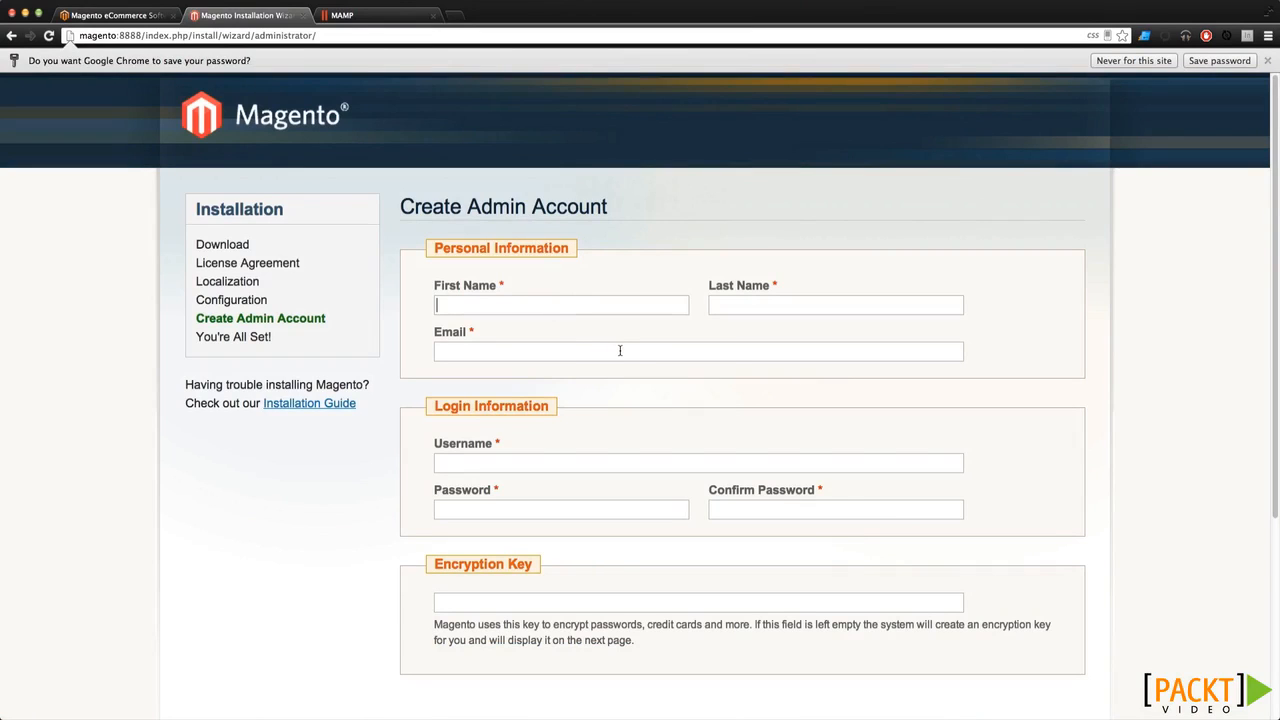
# Enter the owner's first name, last name and e-mail address
pyautogui.write('Scott')
pyautogui.press('Tab')
pyautogui.write('Tolin')
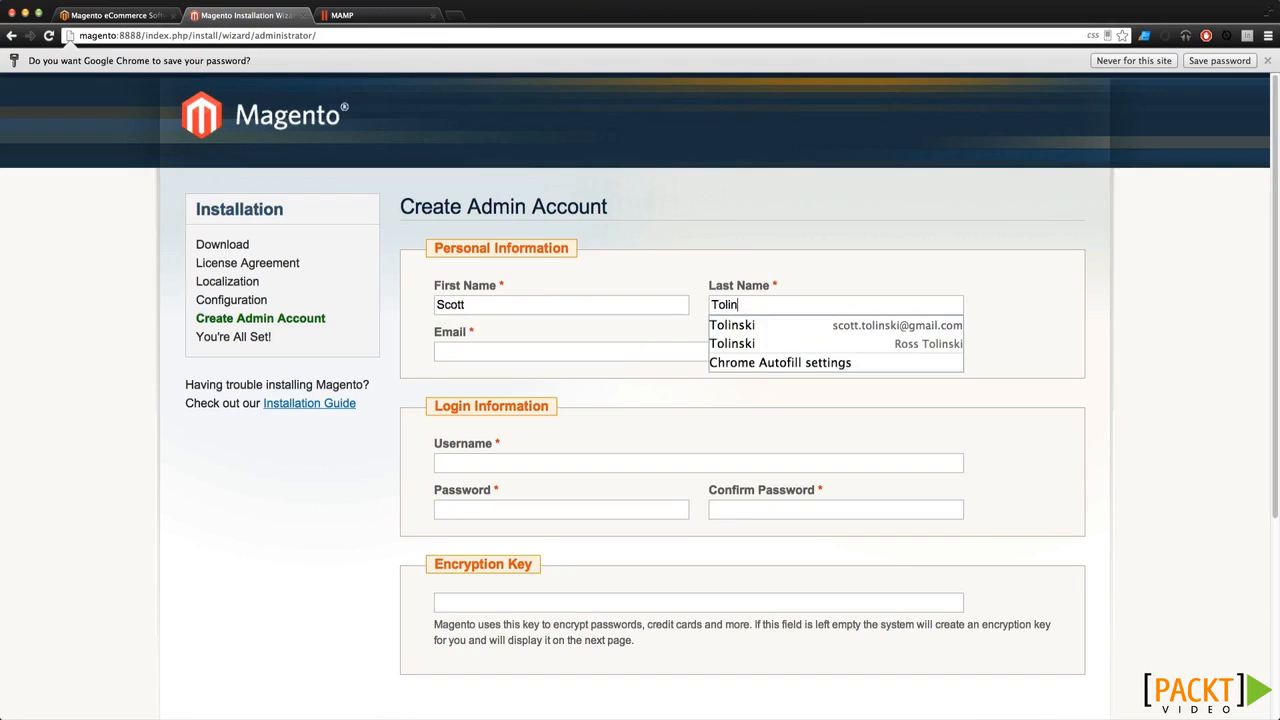
pyautogui.write('ski')
pyautogui.press('Tab')
pyautogui.write('scot')
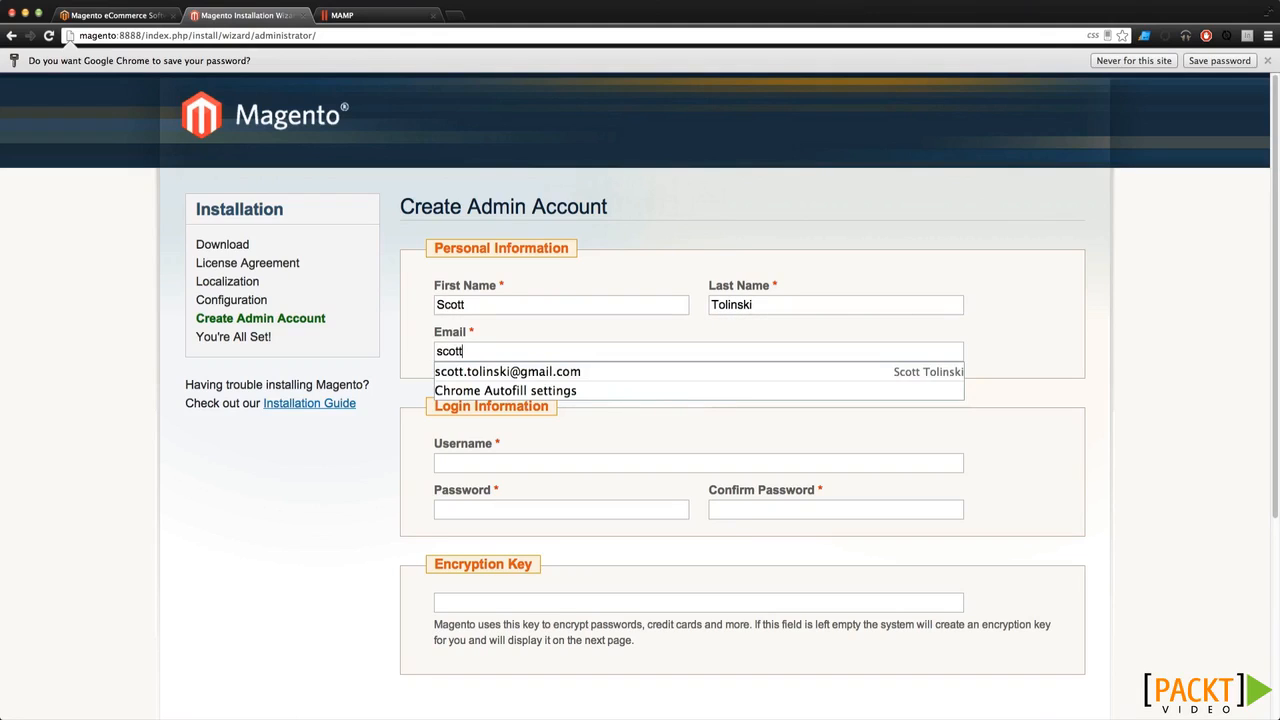
pyautogui.press('Down')
pyautogui.press('Return')
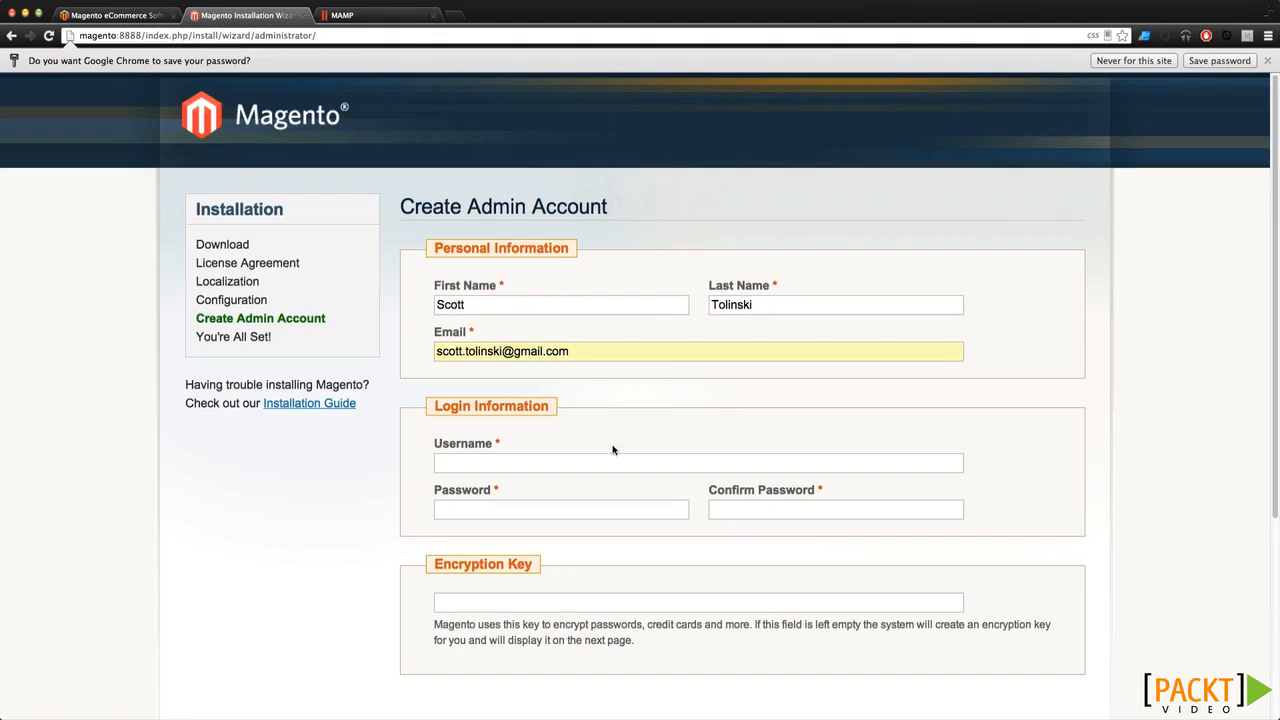
pyautogui.scroll(-3, 605, 467)
pyautogui.press('Tab')
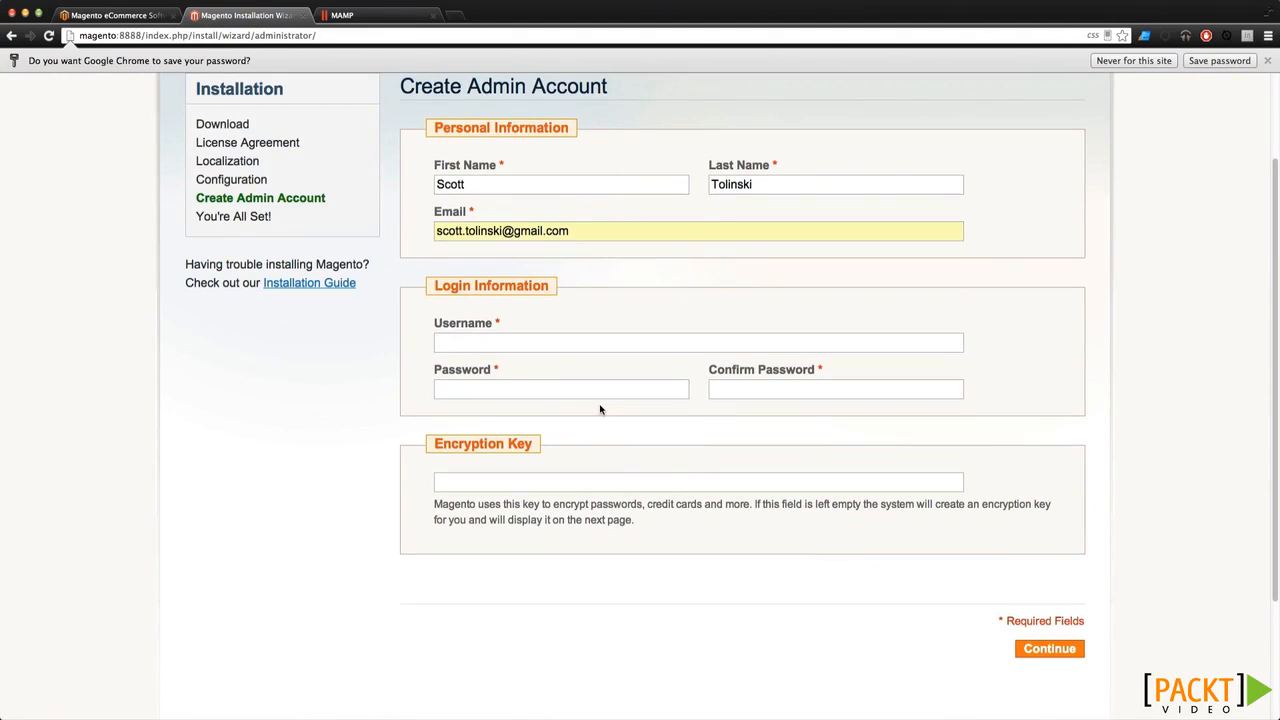
pyautogui.write('admin')
pyautogui.press('Tab')
pyautogui.write('••••••••')
pyautogui.click(1050, 650)
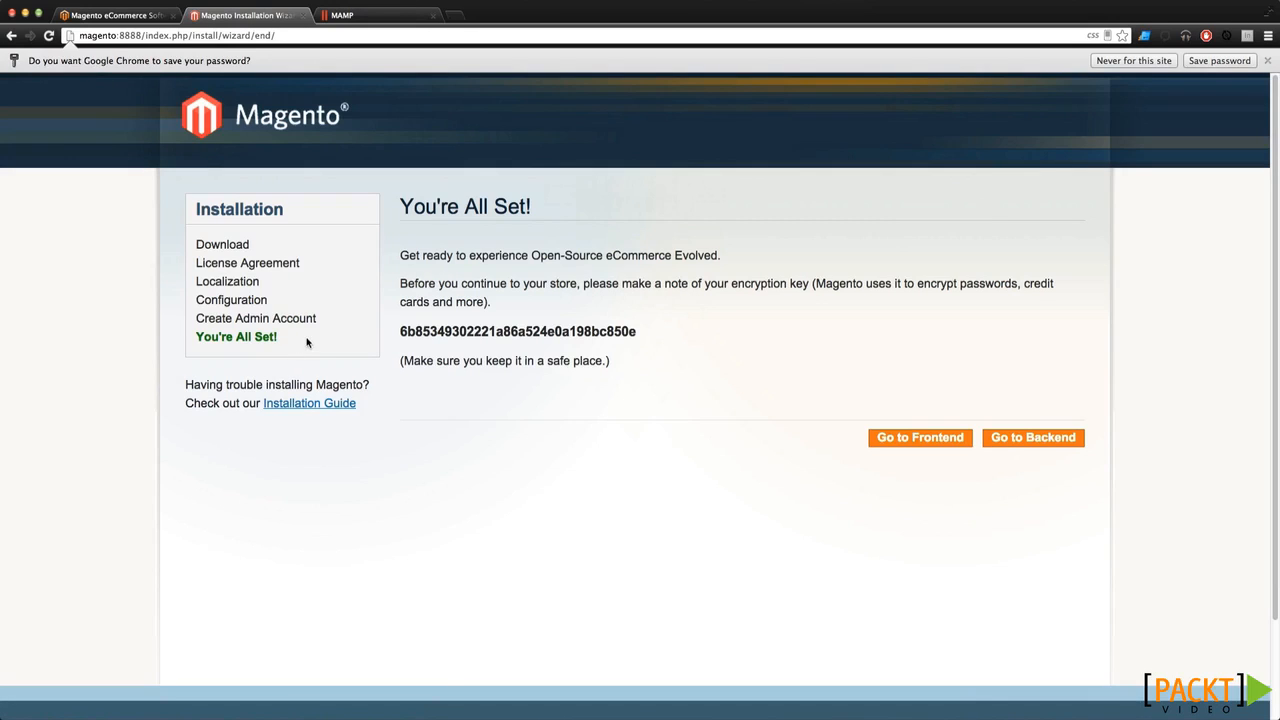
# Note the encryption key and dismiss the browser's save-password prompt
pyautogui.doubleClick(468, 331)
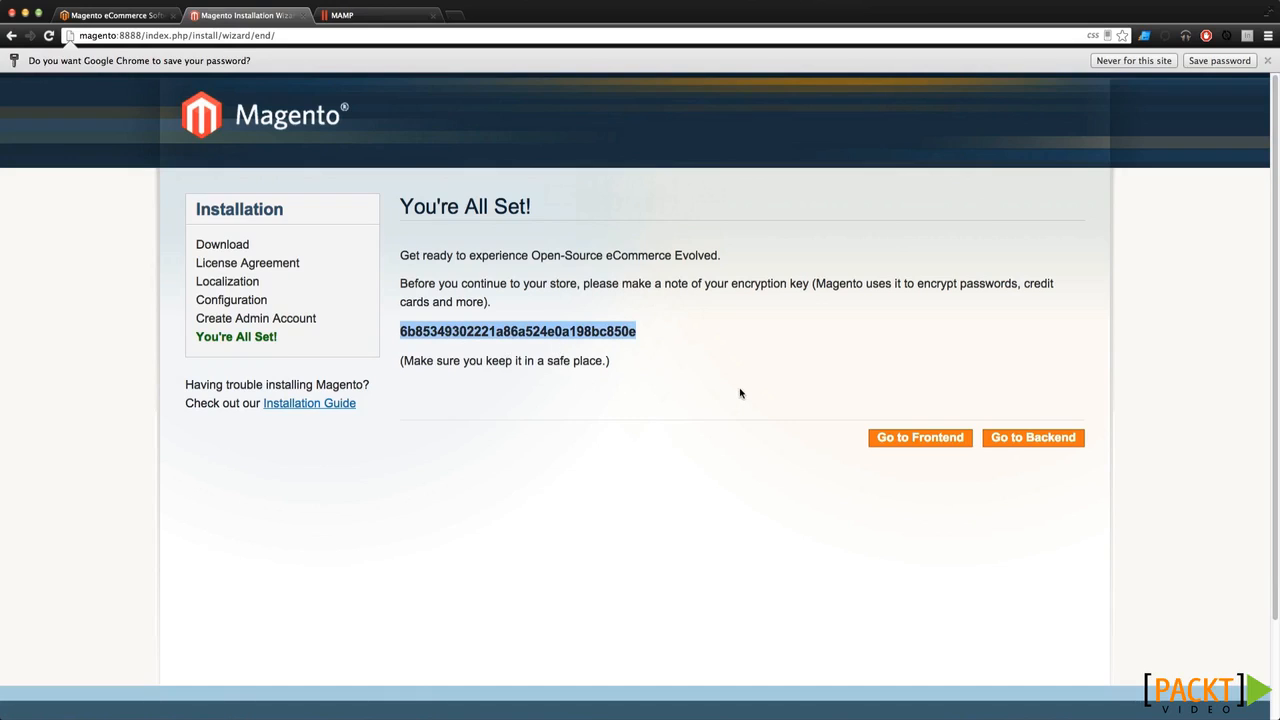
pyautogui.click(708, 377)
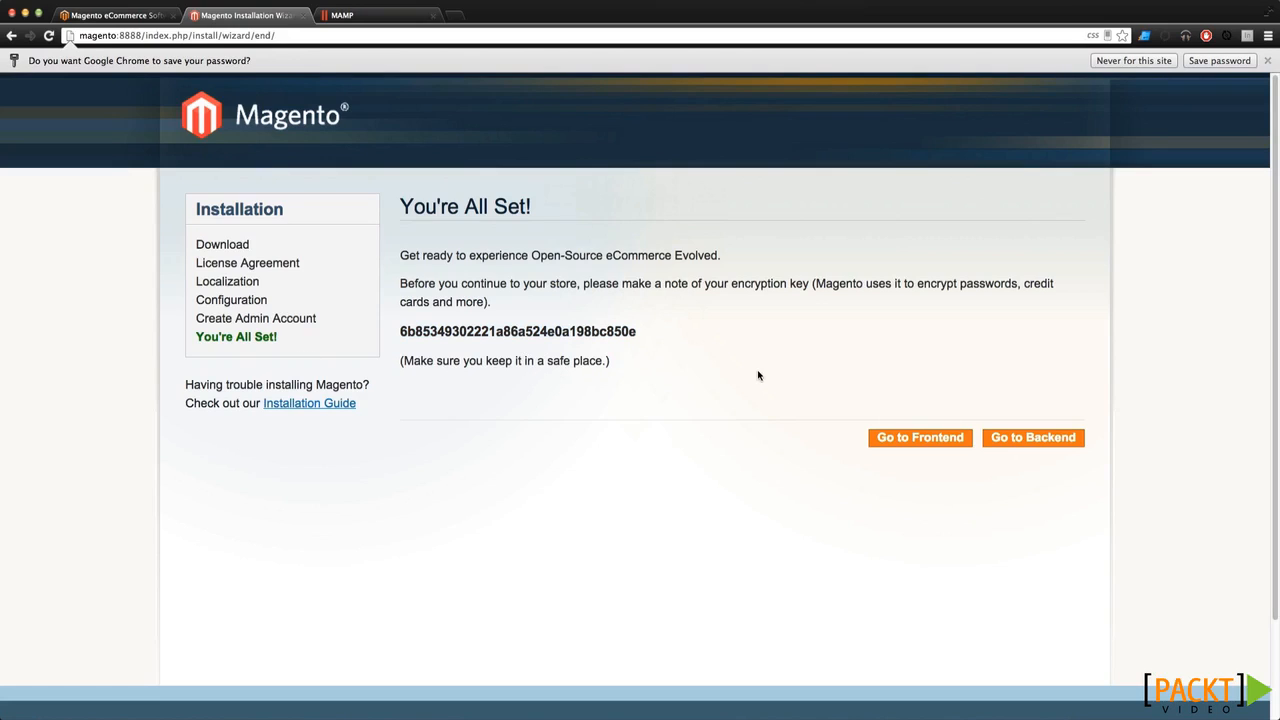
pyautogui.click(1266, 61)
pyautogui.rightClick(933, 418)
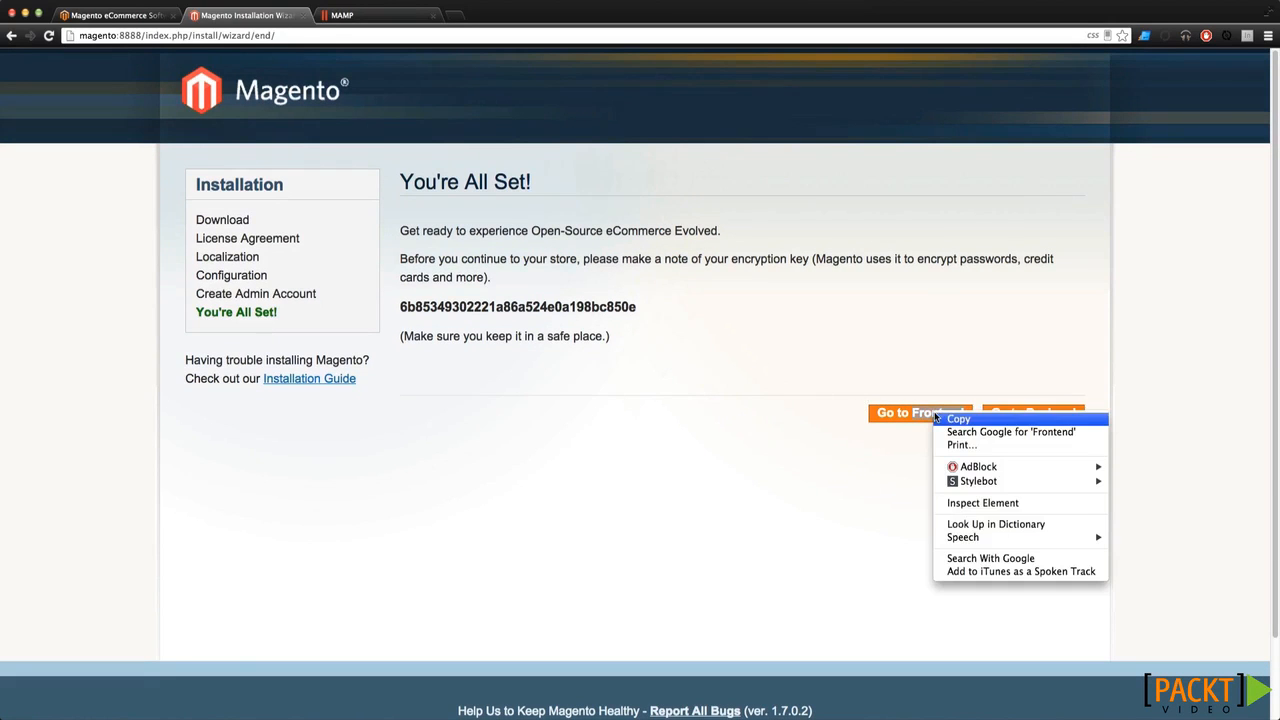
# Open the storefront and the admin login page in new tabs, then show the storefront
pyautogui.click(850, 456)
pyautogui.click(887, 418)
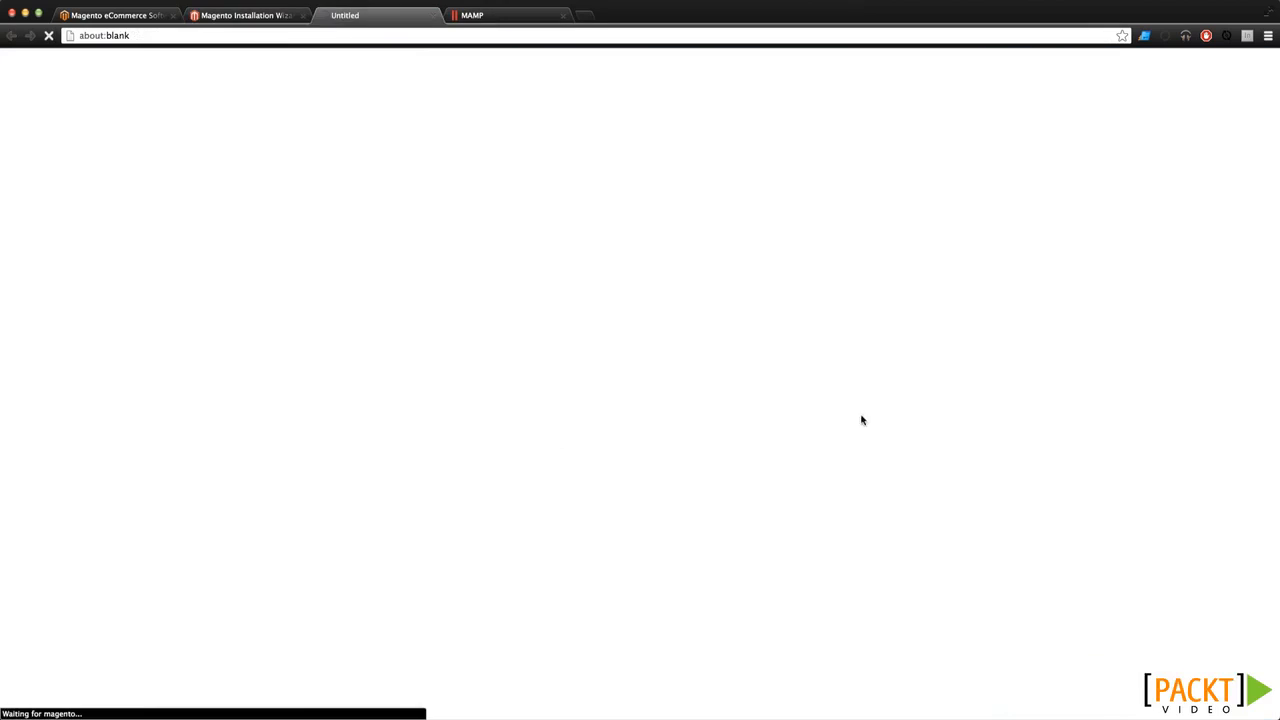
pyautogui.hotkey('ctrl', 'shift', 'Tab')
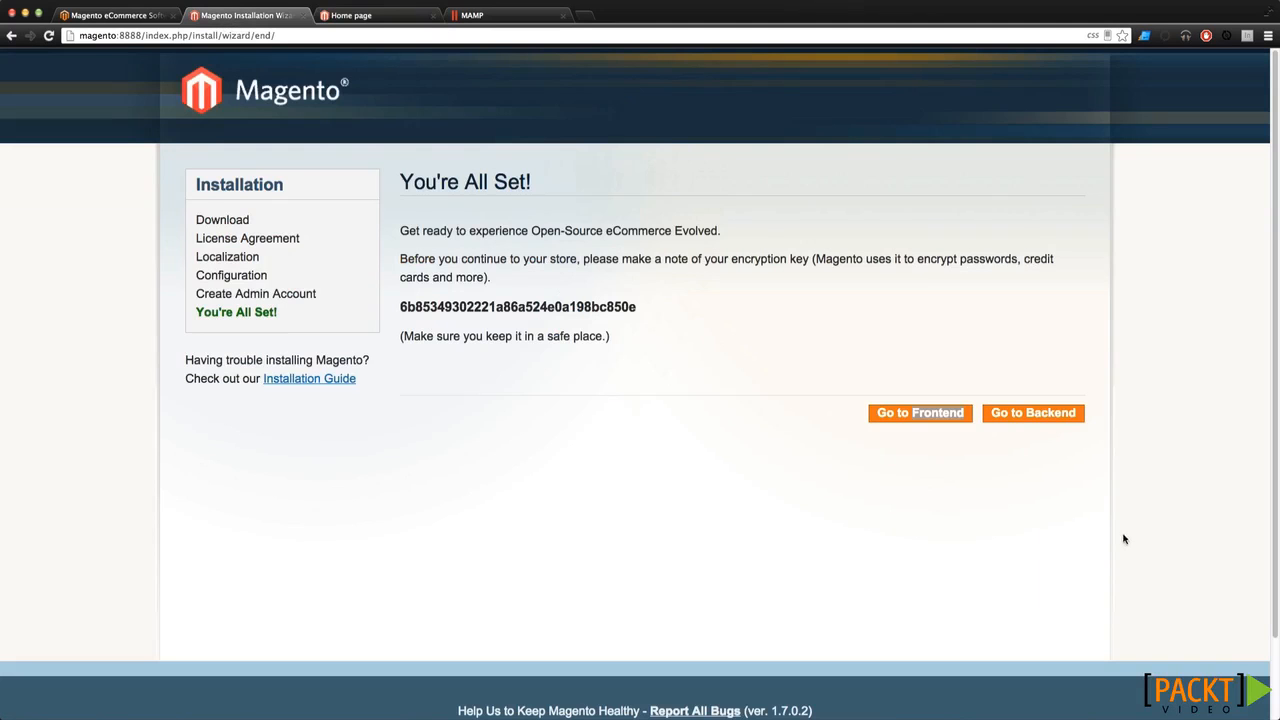
pyautogui.click(1034, 418)
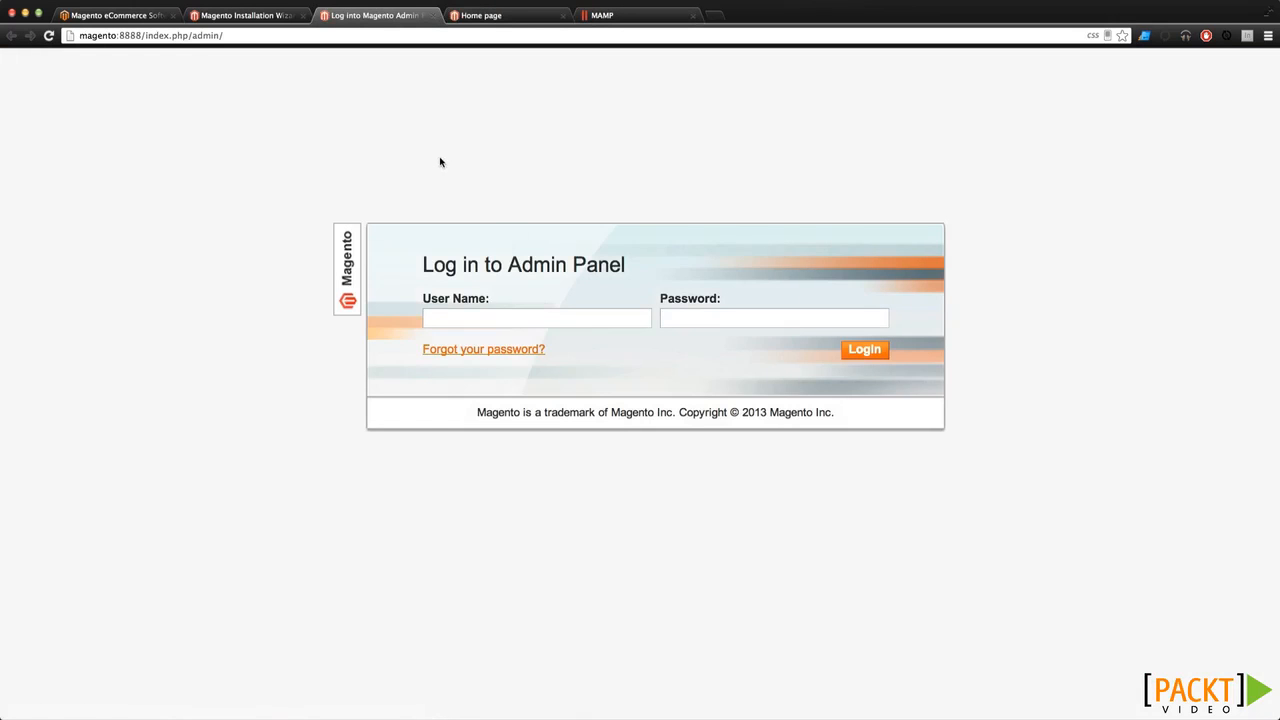
pyautogui.click(480, 14)
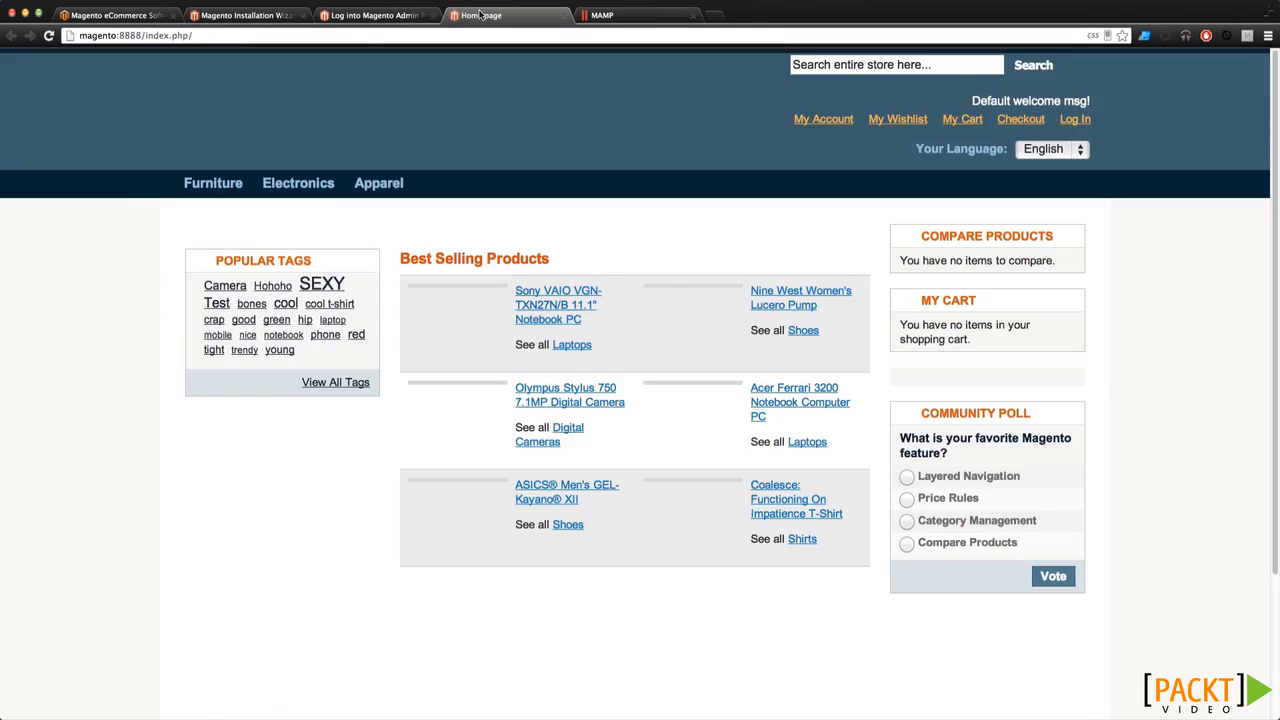